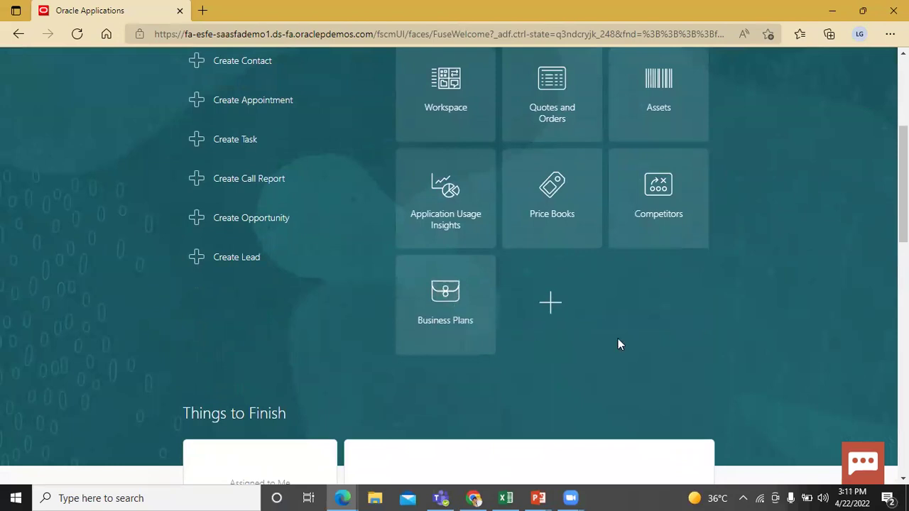
Step: Open the Business Plans page from the Sales area
{"action": "scroll", "coordinate": [668, 318], "scroll_direction": "up", "scroll_amount": 4}
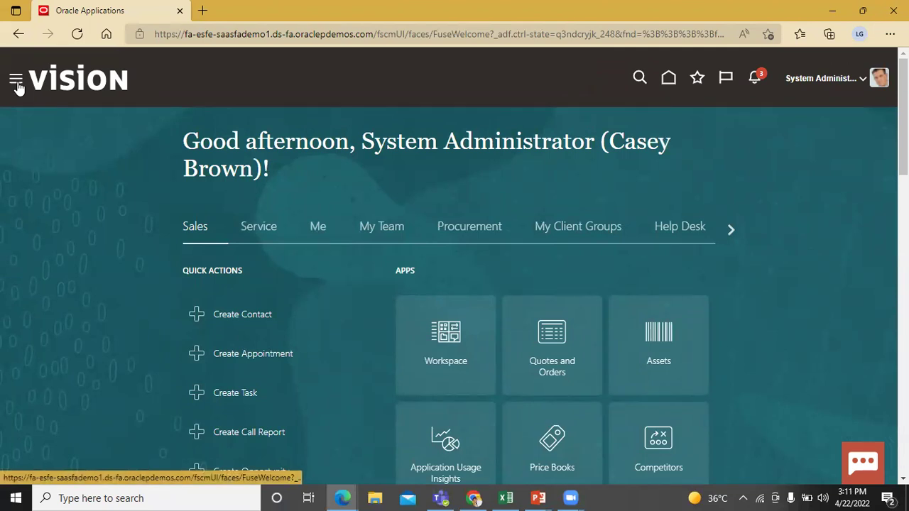
{"action": "left_click", "coordinate": [17, 84]}
{"action": "left_click", "coordinate": [90, 120]}
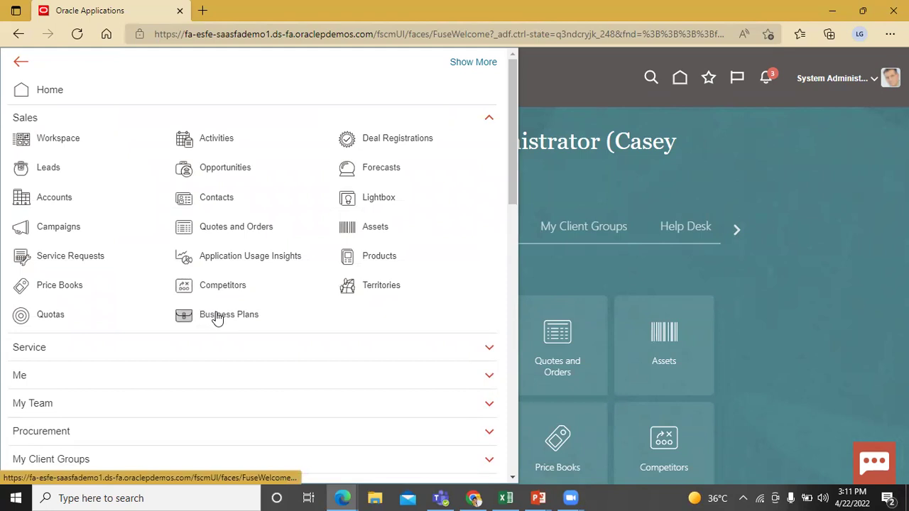
{"action": "left_click", "coordinate": [219, 315]}
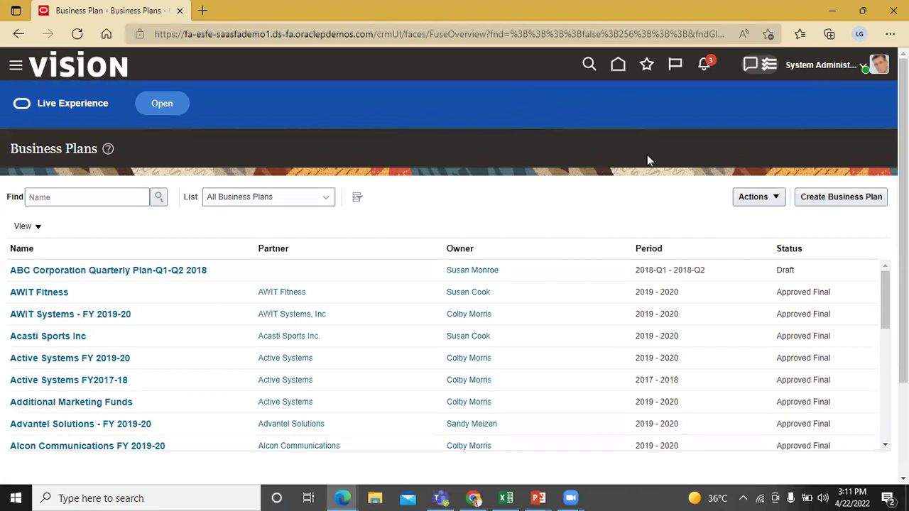
Step: Examine the fields of the blank business plan creation form, then return to the home page without saving
{"action": "left_click", "coordinate": [834, 199]}
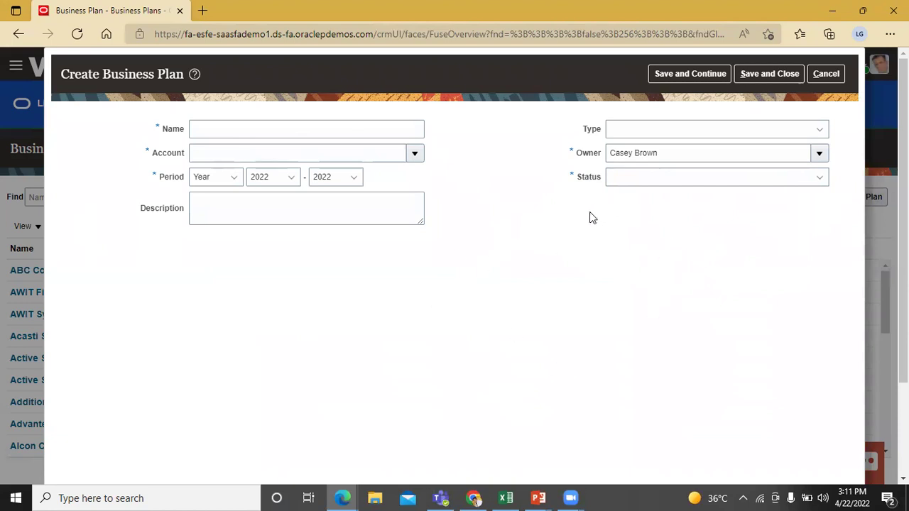
{"action": "left_click", "coordinate": [834, 74]}
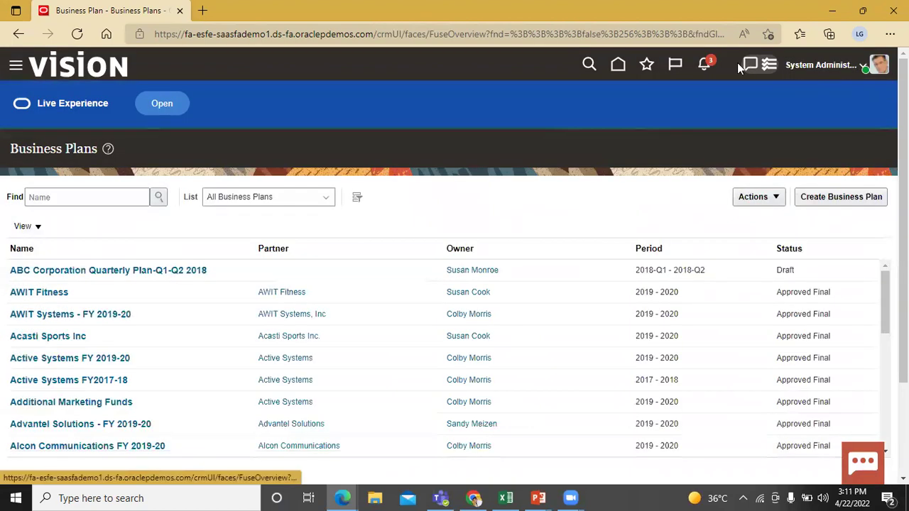
{"action": "left_click", "coordinate": [620, 66]}
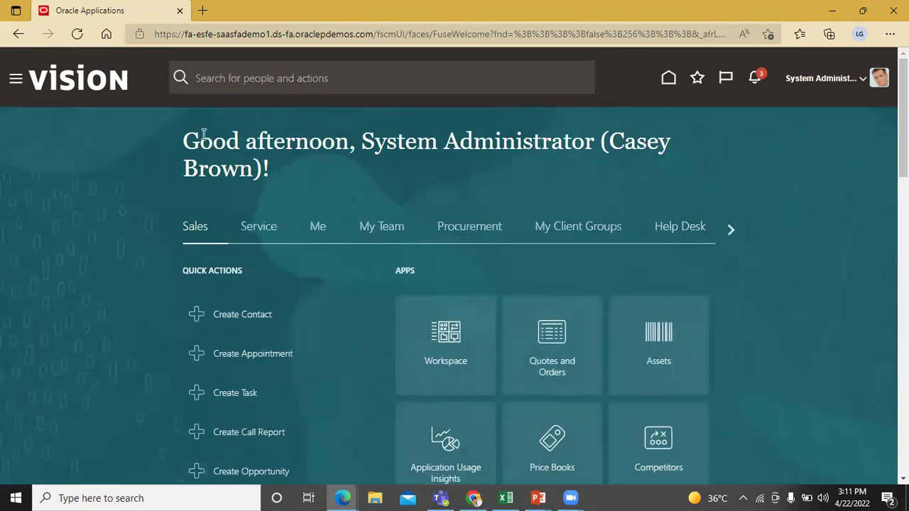
Step: Open the Sandboxes page from the Configuration group and show the available sandboxes
{"action": "left_click", "coordinate": [15, 82]}
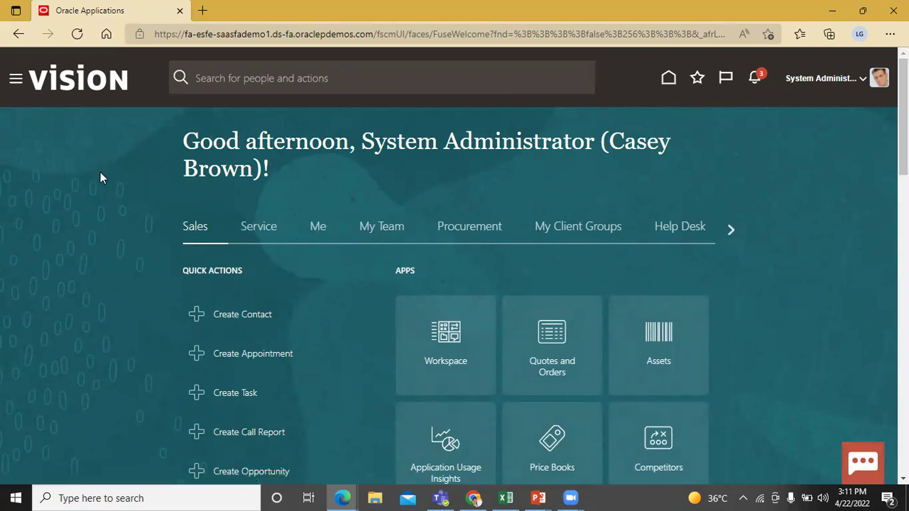
{"action": "scroll", "coordinate": [106, 154], "scroll_direction": "down", "scroll_amount": 4}
{"action": "scroll", "coordinate": [106, 154], "scroll_direction": "down", "scroll_amount": 8}
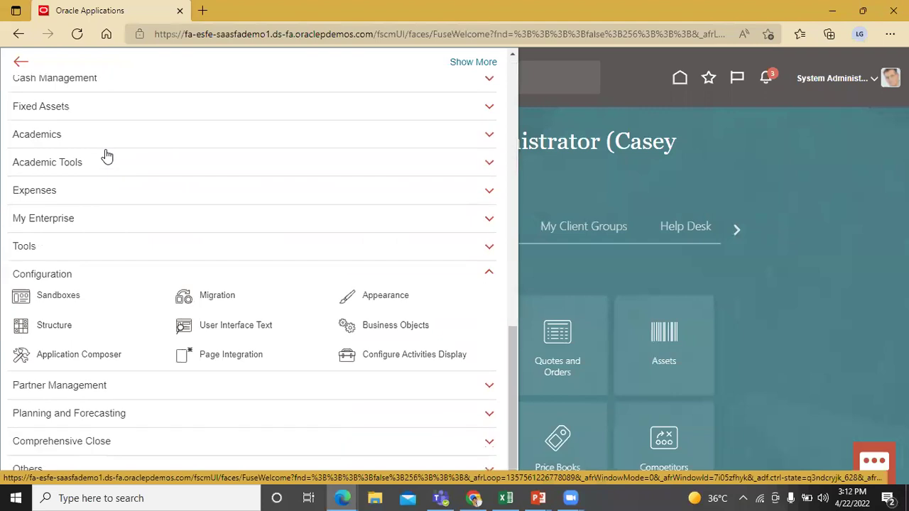
{"action": "left_click", "coordinate": [62, 294]}
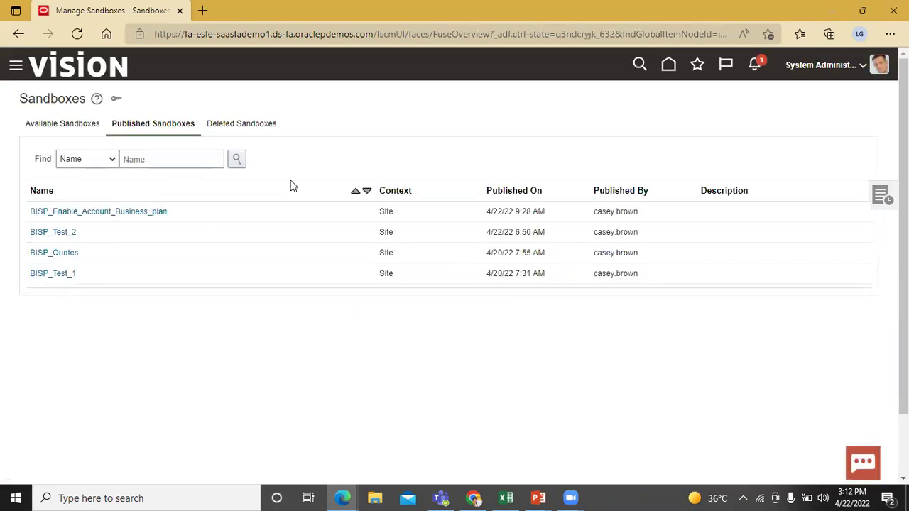
{"action": "left_click", "coordinate": [38, 123]}
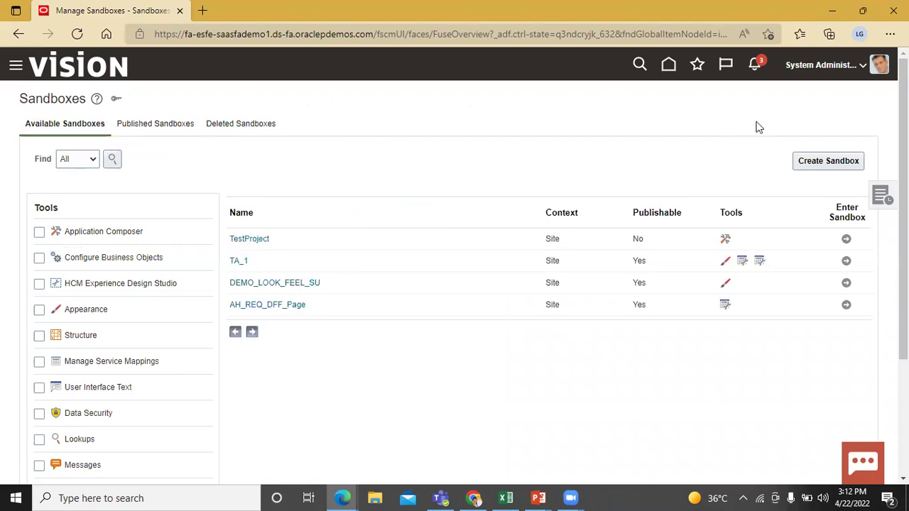
Step: Create and enter a sandbox named BISP_Enable_BusinessPlan with the Application Composer tool active
{"action": "left_click", "coordinate": [825, 160]}
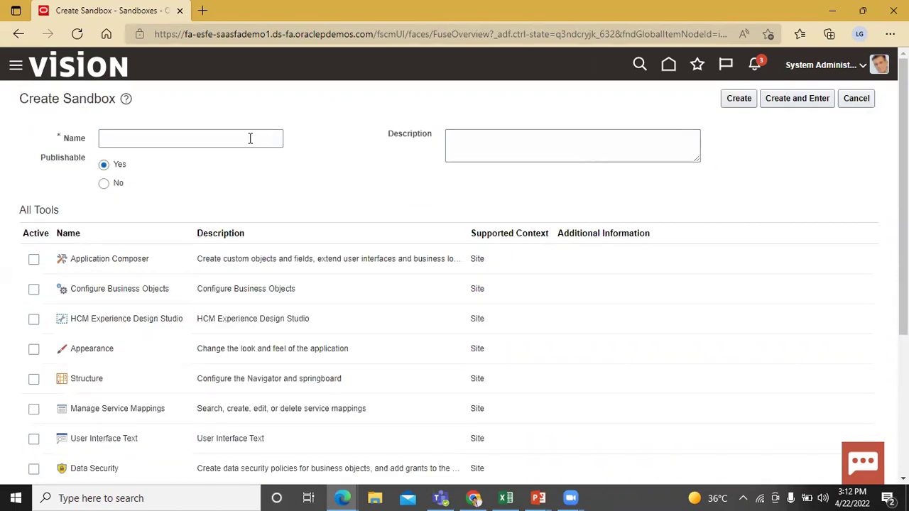
{"action": "left_click", "coordinate": [250, 138]}
{"action": "type", "text": "BISP"}
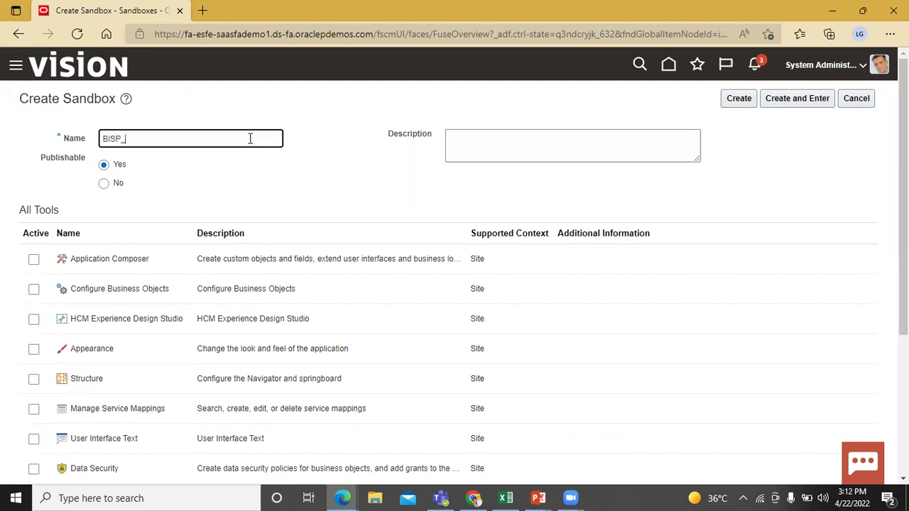
{"action": "type", "text": "_Bu"}
{"action": "type", "text": "Ena"}
{"action": "type", "text": "ble_Business"}
{"action": "type", "text": "Plan"}
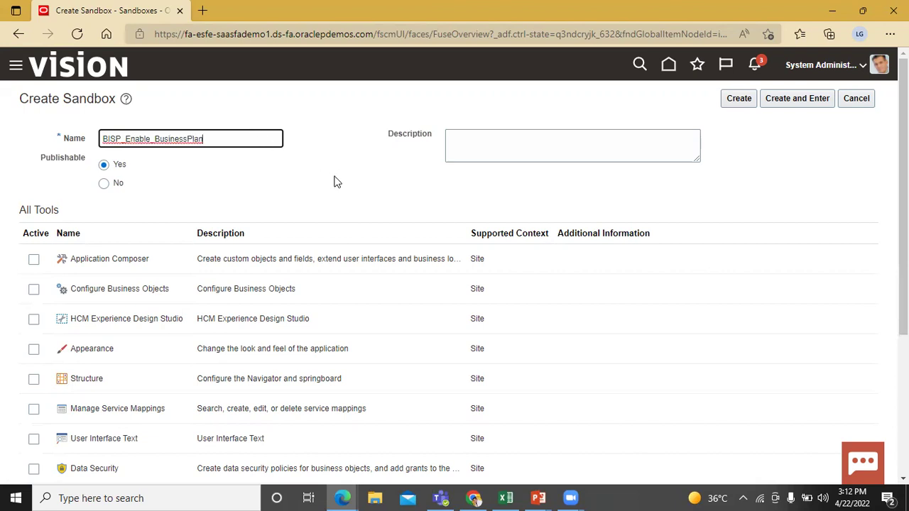
{"action": "left_click", "coordinate": [34, 262]}
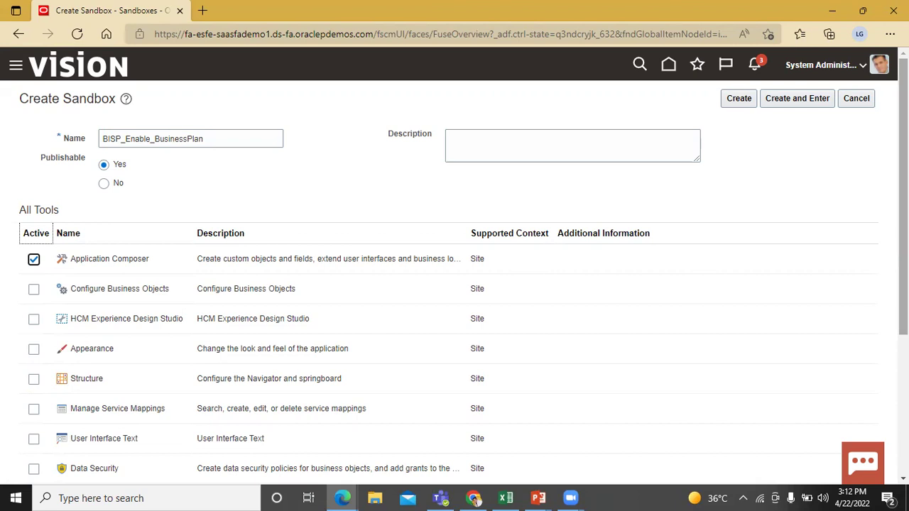
{"action": "left_click", "coordinate": [803, 101]}
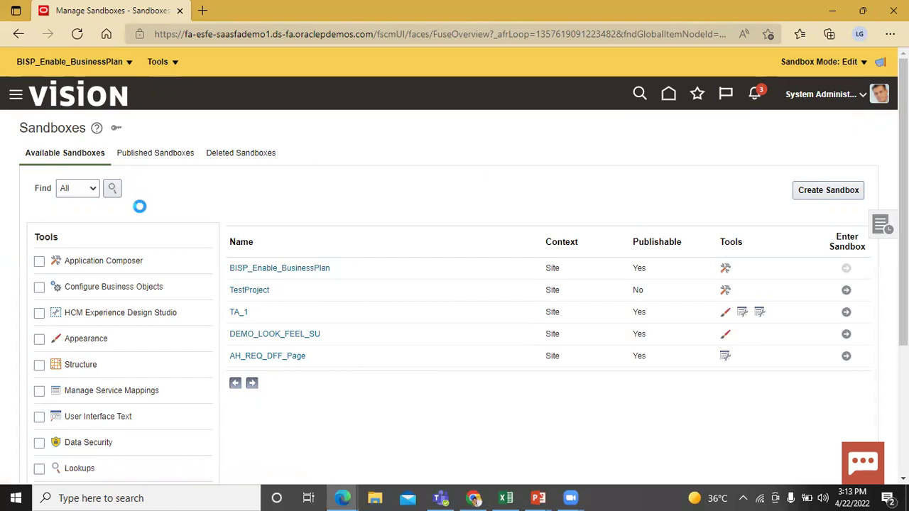
Step: Open the page layouts of the standard Business Plan object in Application Composer
{"action": "scroll", "coordinate": [141, 212], "scroll_direction": "down", "scroll_amount": 10}
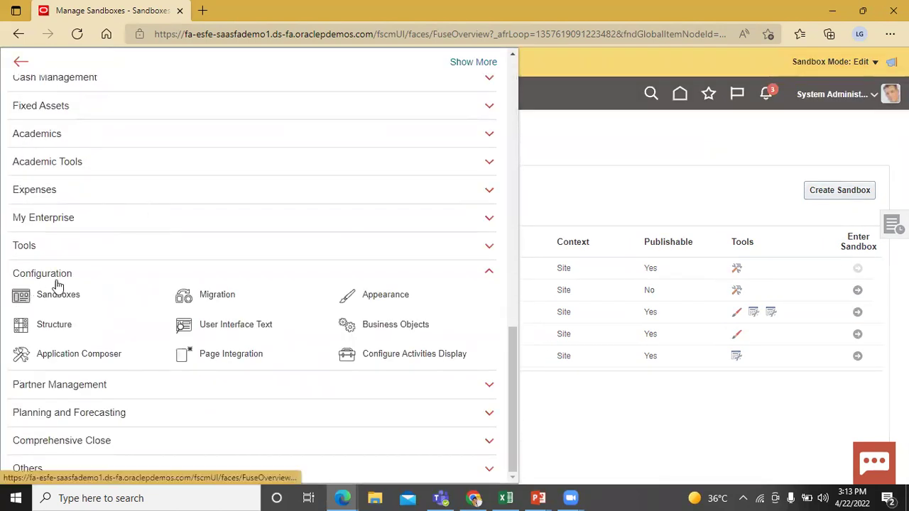
{"action": "left_click", "coordinate": [79, 354]}
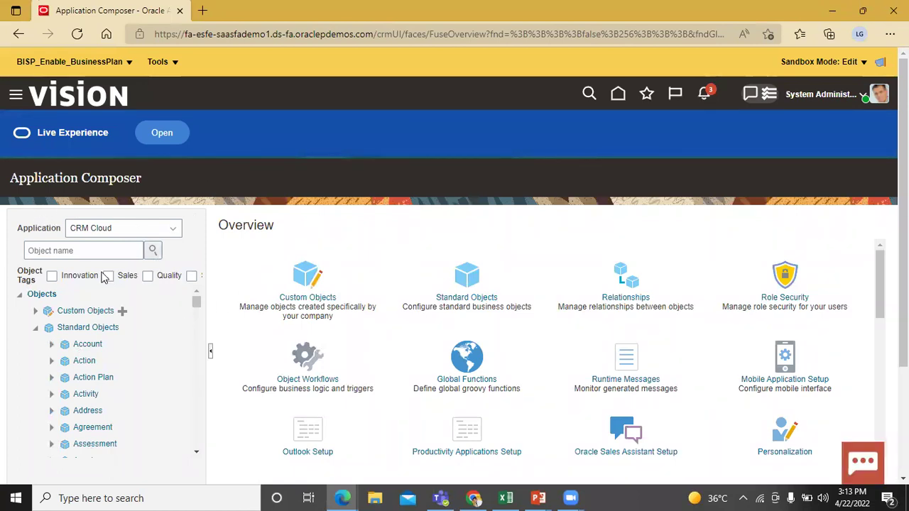
{"action": "left_click", "coordinate": [37, 331]}
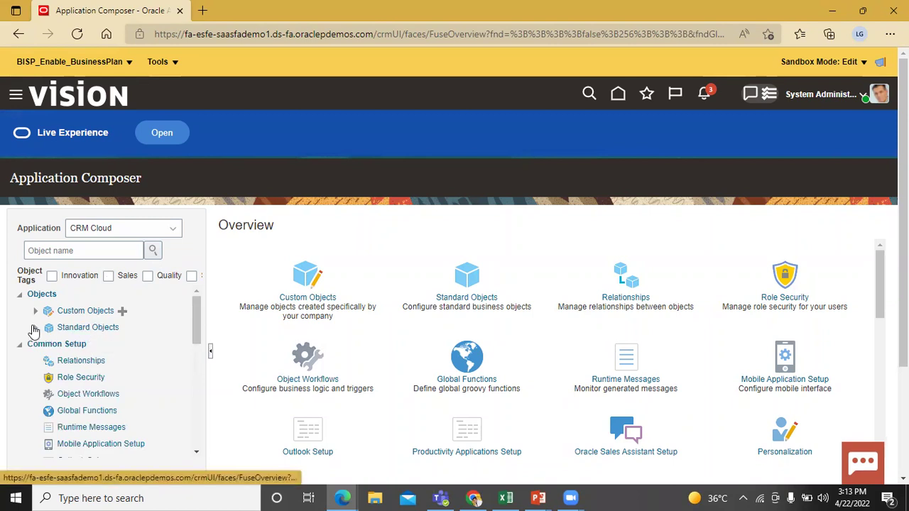
{"action": "left_click", "coordinate": [36, 330]}
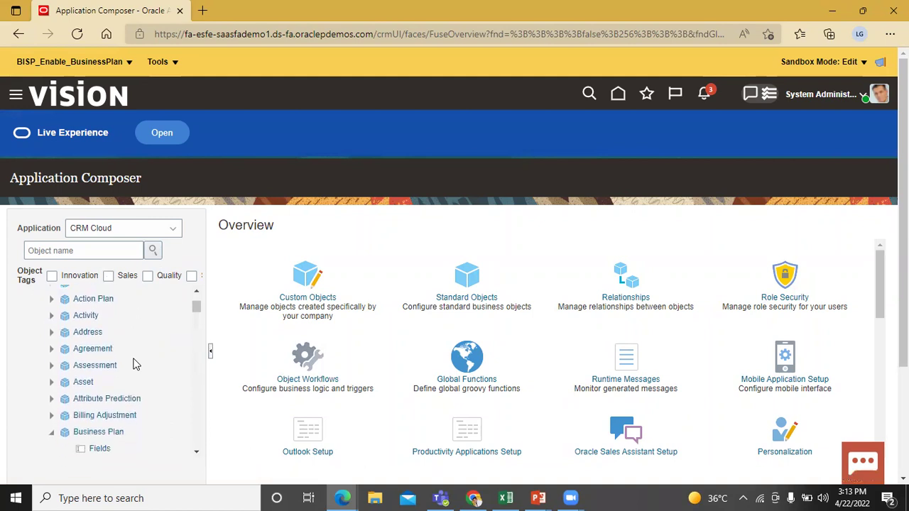
{"action": "left_click", "coordinate": [132, 353]}
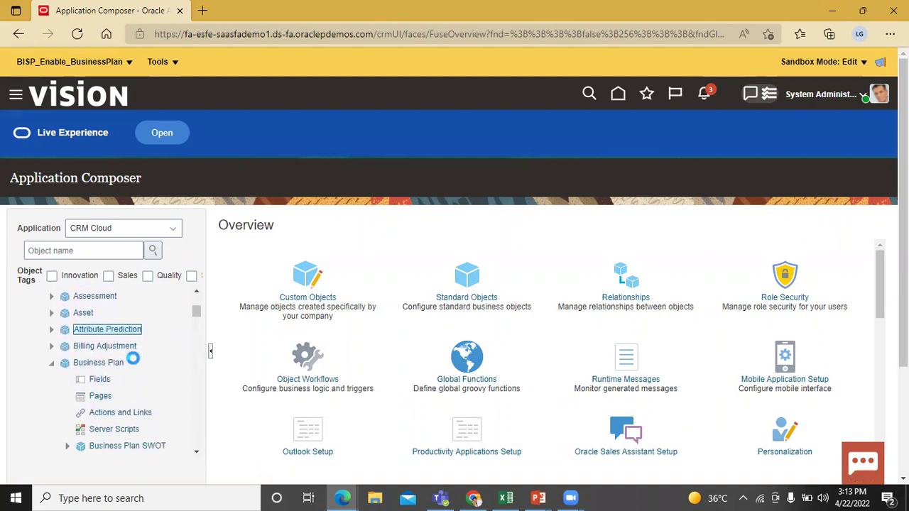
{"action": "scroll", "coordinate": [128, 358], "scroll_direction": "down", "scroll_amount": 1}
{"action": "left_click", "coordinate": [55, 344]}
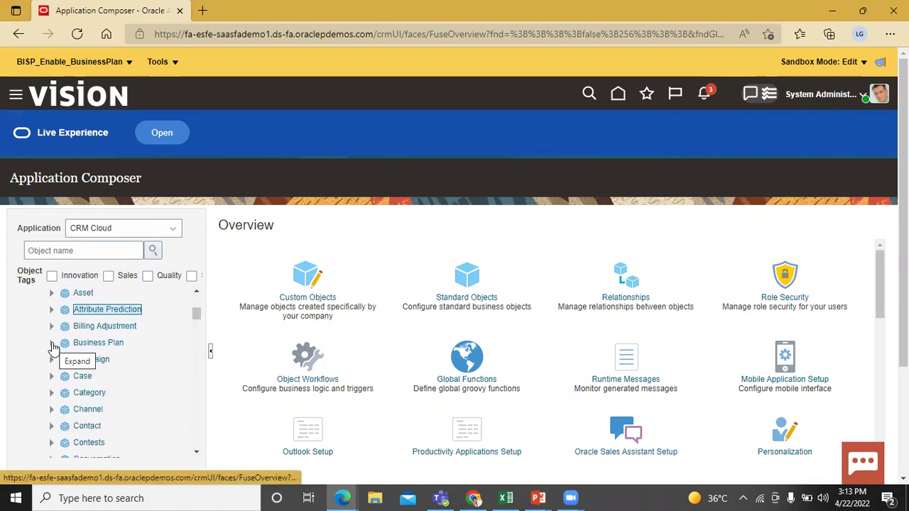
{"action": "left_click", "coordinate": [52, 343]}
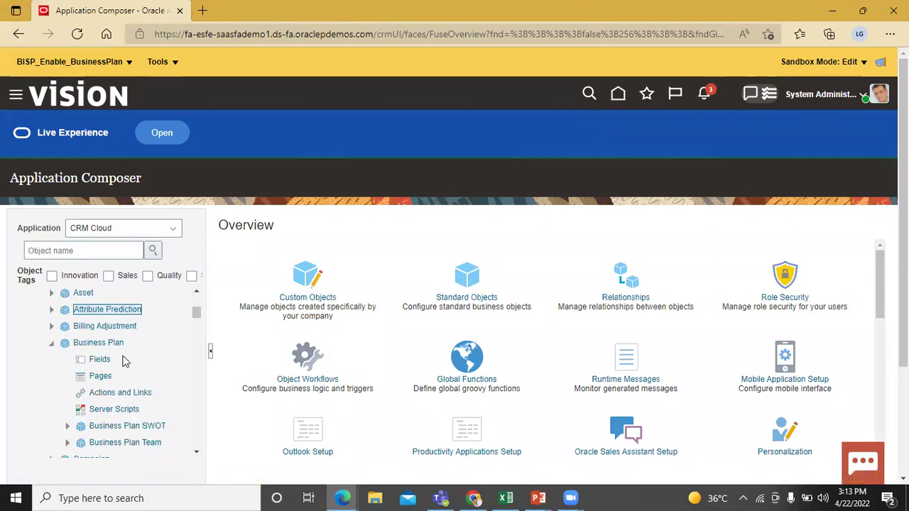
{"action": "left_click", "coordinate": [100, 375]}
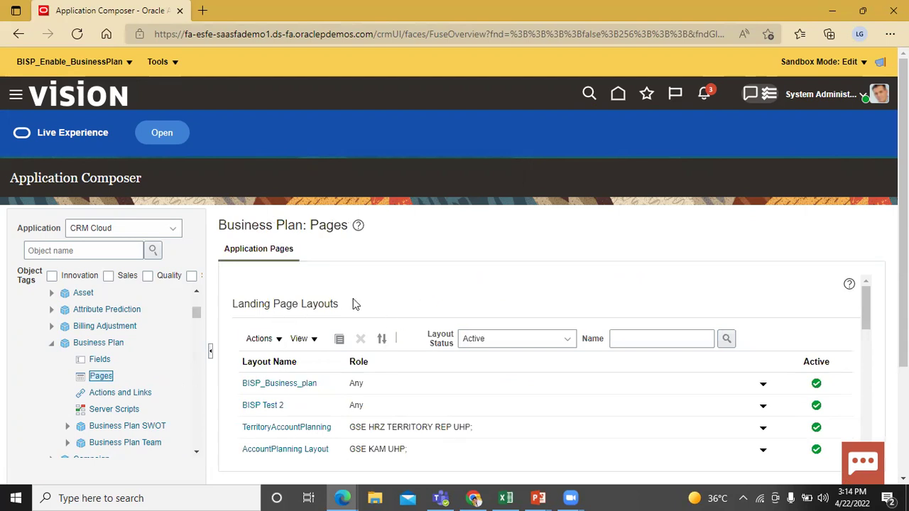
Step: Duplicate the Business Plan landing page's Standard layout as BISP_Account_BusinessPlan_1 and open the copy for editing
{"action": "scroll", "coordinate": [455, 268], "scroll_direction": "down", "scroll_amount": 1}
{"action": "scroll", "coordinate": [457, 271], "scroll_direction": "down", "scroll_amount": 2}
{"action": "scroll", "coordinate": [457, 271], "scroll_direction": "up", "scroll_amount": 2}
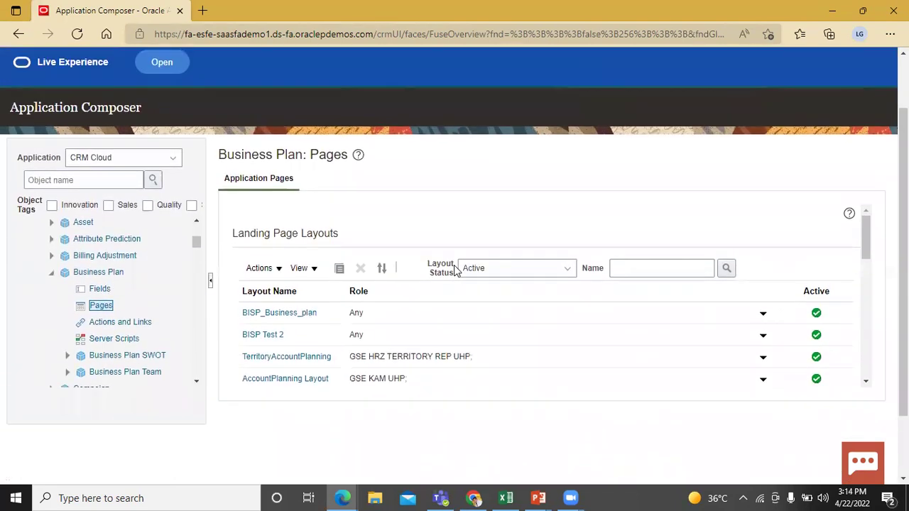
{"action": "left_click_drag", "start_coordinate": [866, 287], "coordinate": [817, 277]}
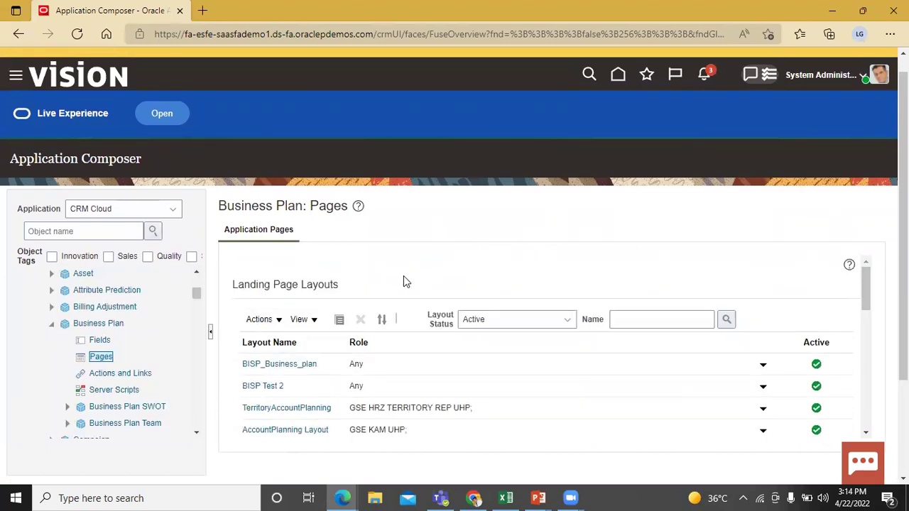
{"action": "scroll", "coordinate": [403, 281], "scroll_direction": "down", "scroll_amount": 1}
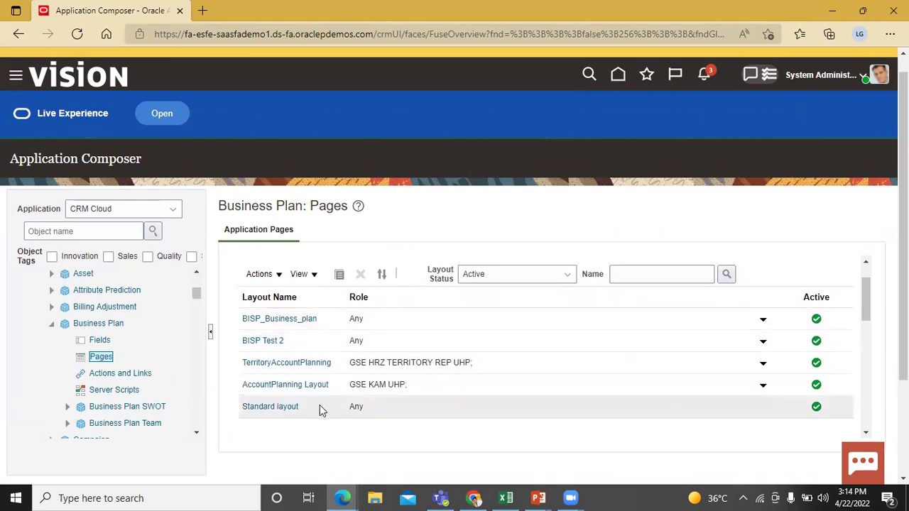
{"action": "left_click", "coordinate": [320, 407]}
{"action": "left_click", "coordinate": [338, 277]}
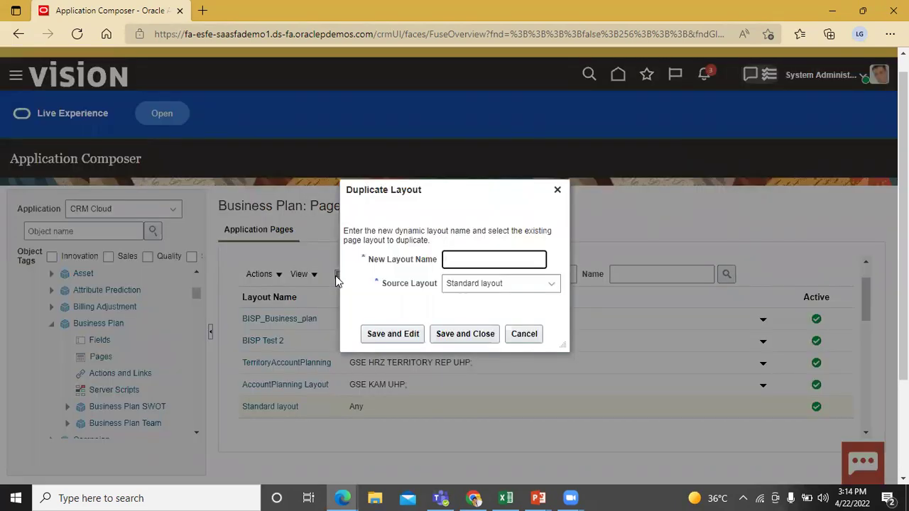
{"action": "type", "text": "BISP_Account_Busines"}
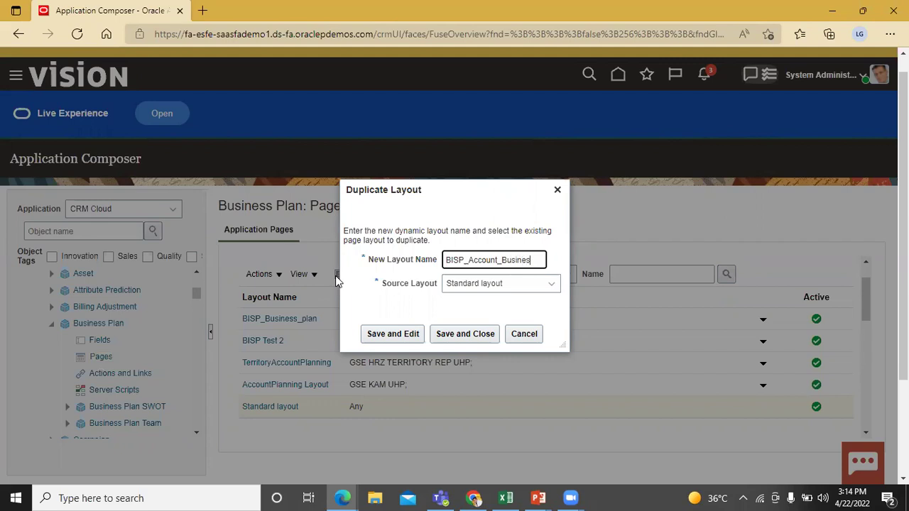
{"action": "type", "text": "sPlan"}
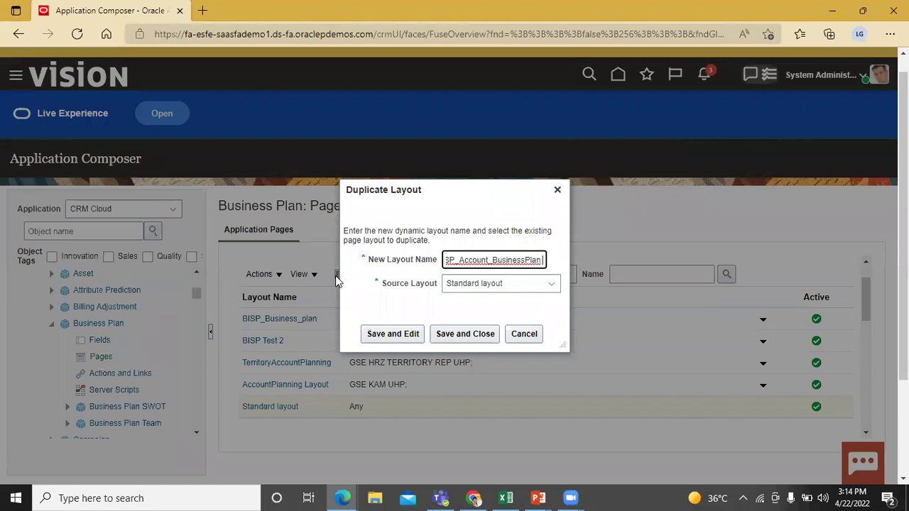
{"action": "type", "text": "_1"}
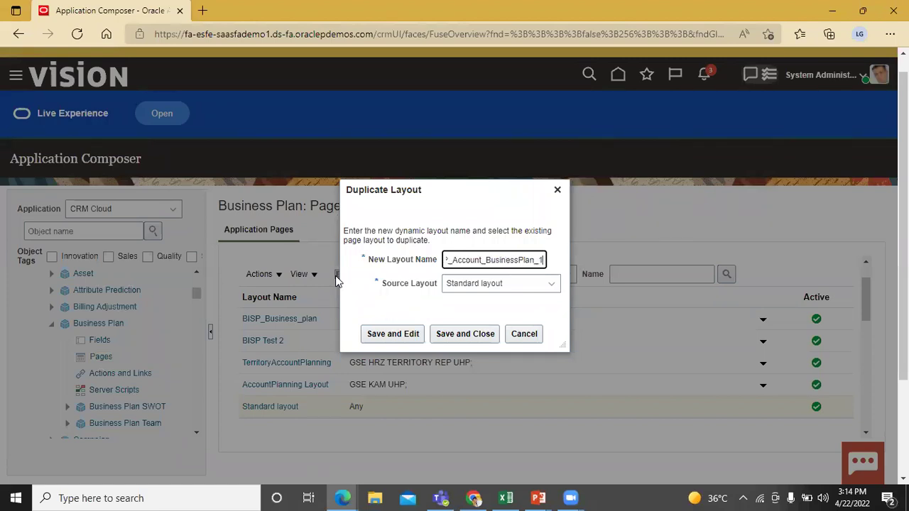
{"action": "left_click", "coordinate": [377, 335]}
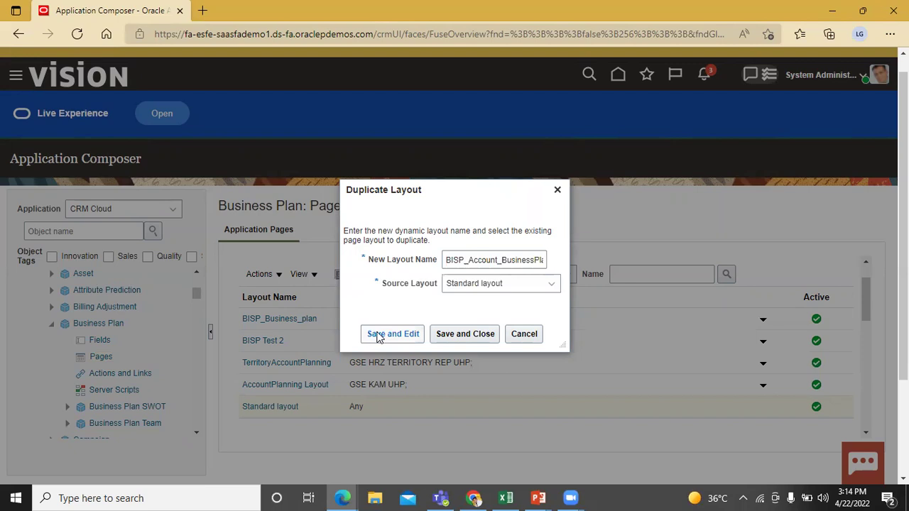
{"action": "left_click", "coordinate": [377, 336]}
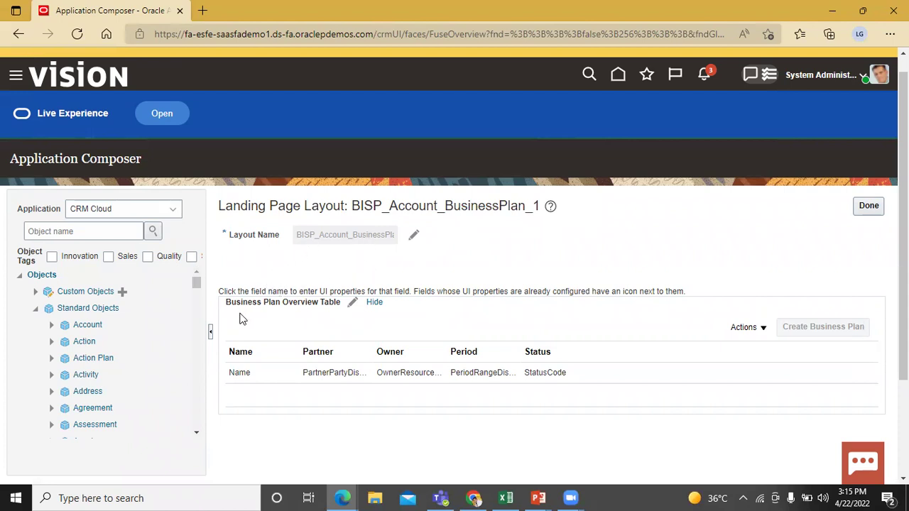
Step: Edit the Business Plan Overview Table and add the first available Account field to its selected fields
{"action": "left_click", "coordinate": [353, 306]}
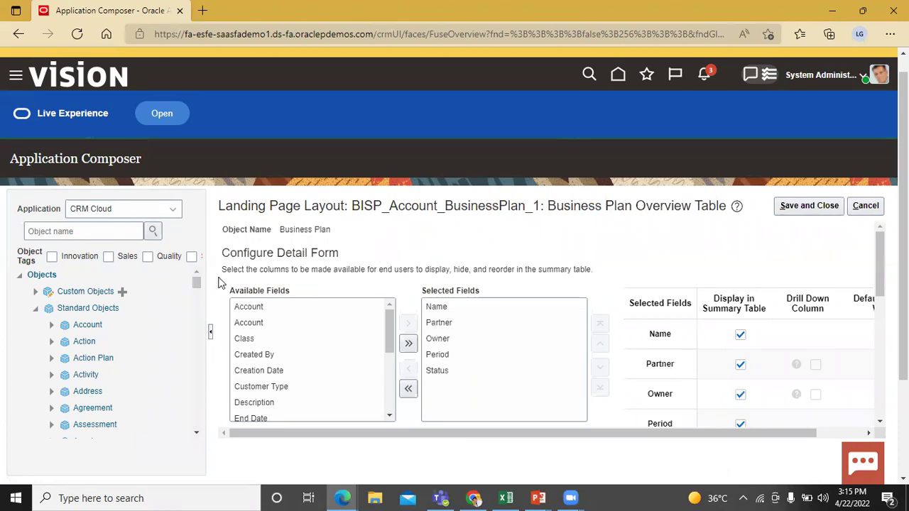
{"action": "left_click", "coordinate": [275, 306]}
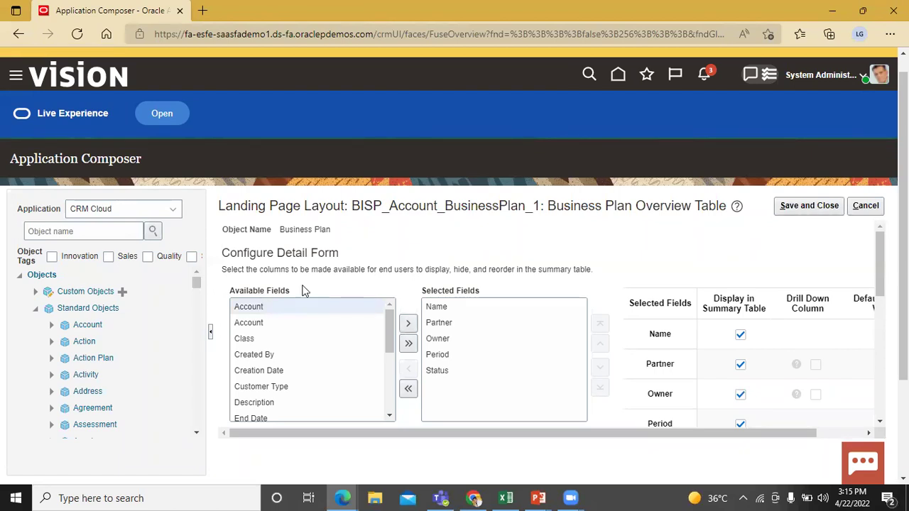
{"action": "left_click", "coordinate": [409, 321]}
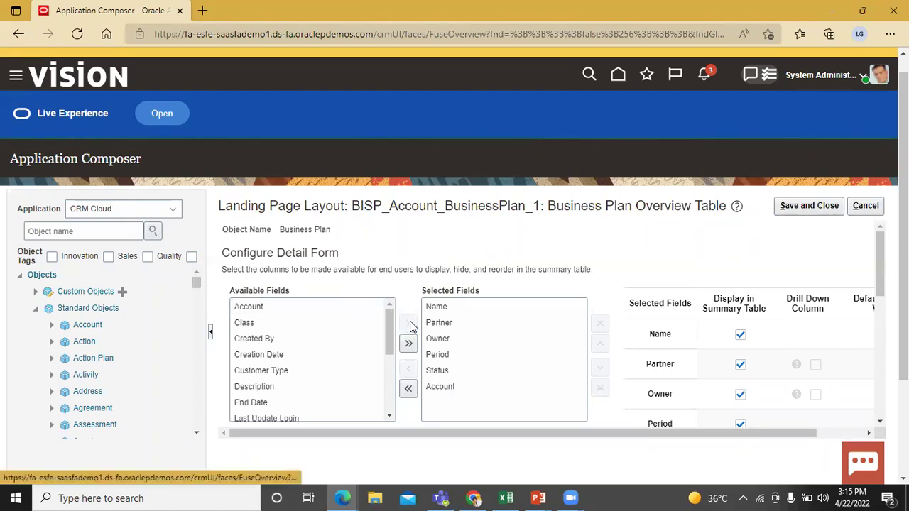
Step: Add the Class field to the Business Plan Overview Table, save it, and finish editing the landing page layout
{"action": "left_click", "coordinate": [336, 328]}
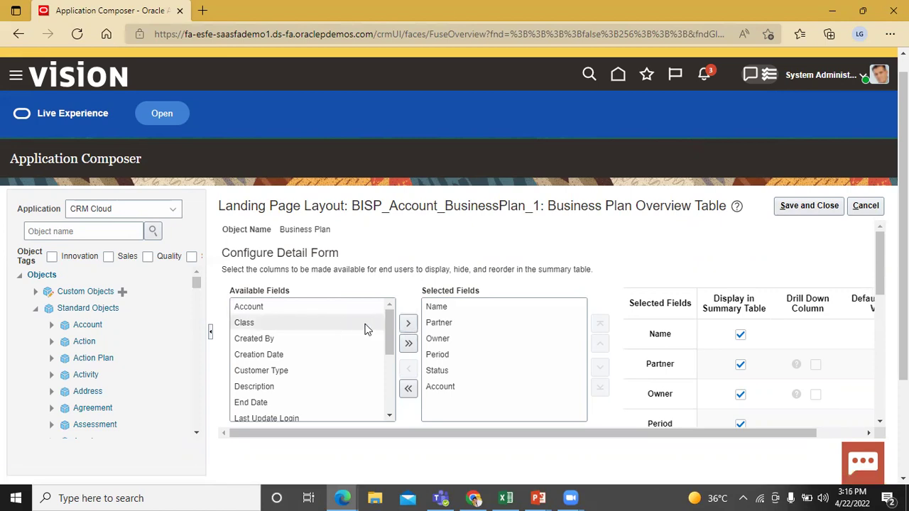
{"action": "left_click", "coordinate": [410, 325]}
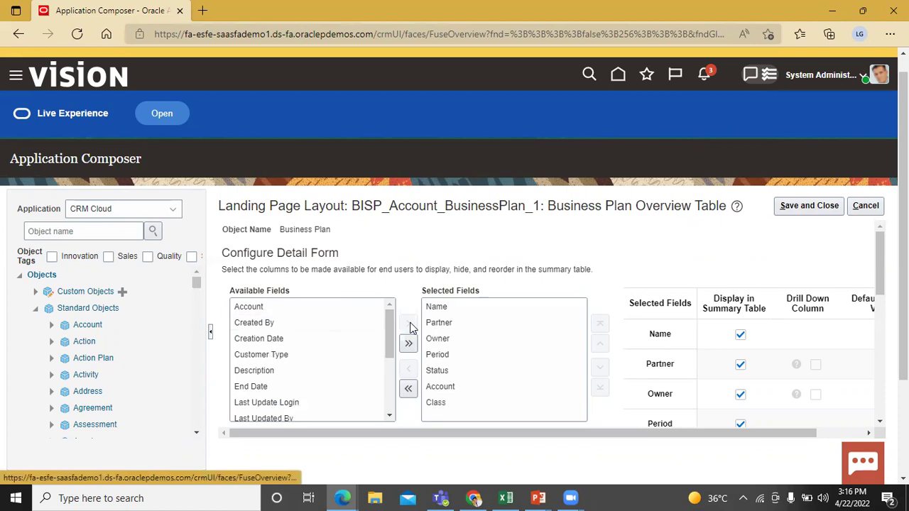
{"action": "left_click", "coordinate": [830, 210]}
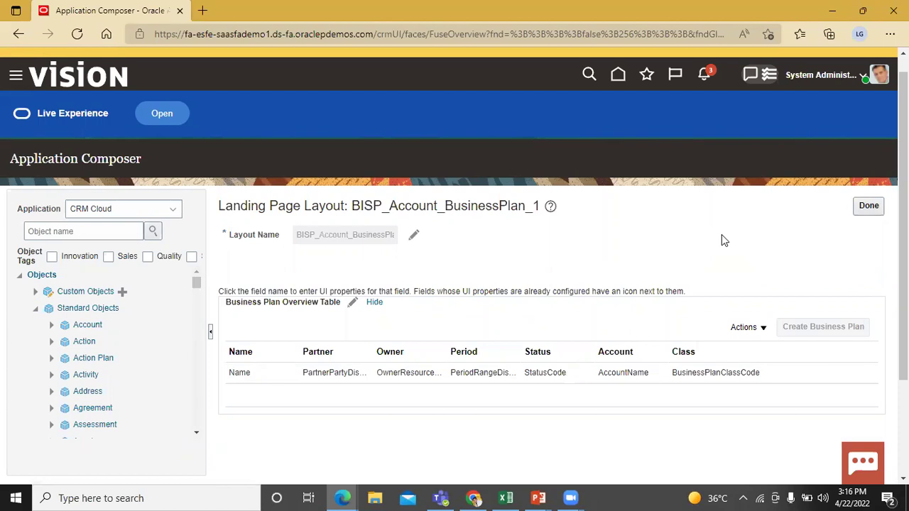
{"action": "left_click", "coordinate": [868, 211]}
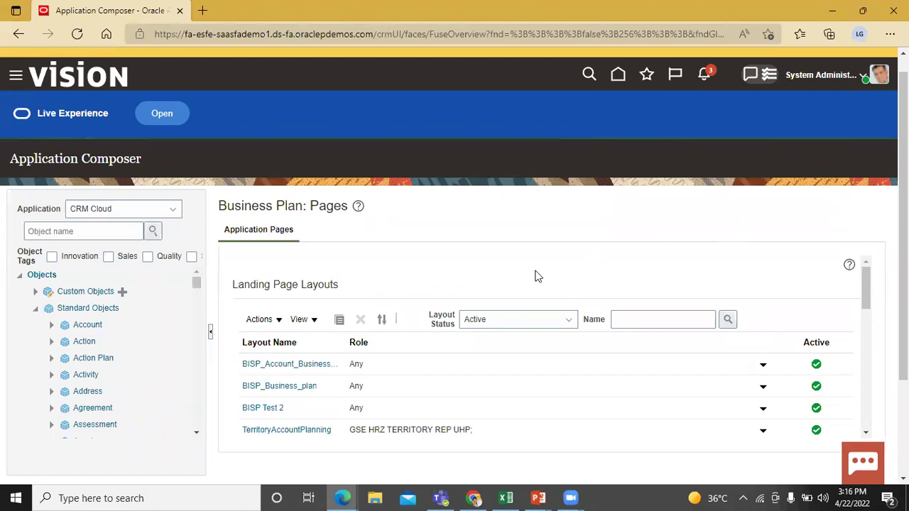
Step: Duplicate the Business Plan creation page's Standard layout as BISP_Account_Business_Plans_2 and open the copy for editing
{"action": "scroll", "coordinate": [429, 273], "scroll_direction": "down", "scroll_amount": 5}
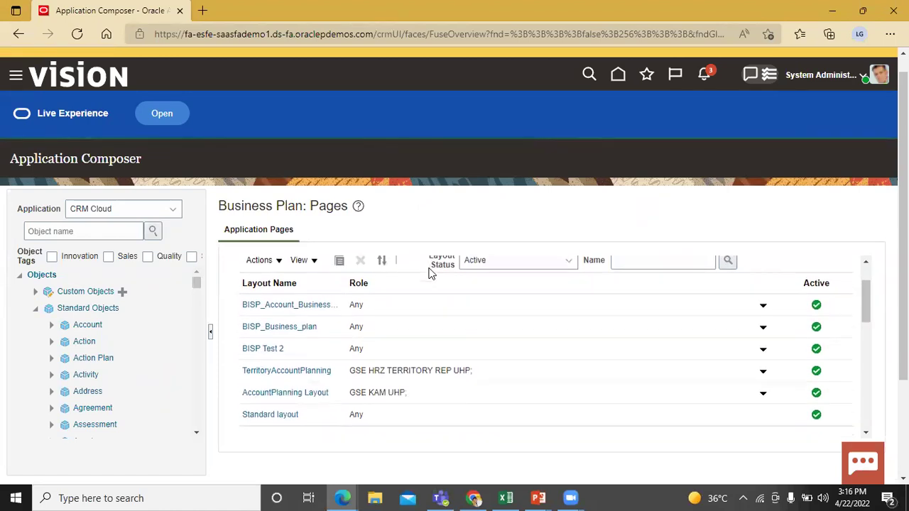
{"action": "scroll", "coordinate": [429, 273], "scroll_direction": "down", "scroll_amount": 3}
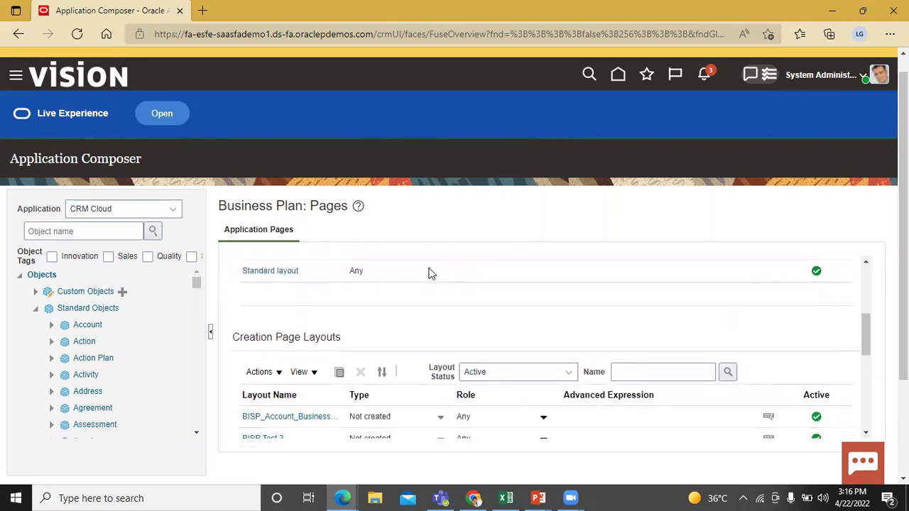
{"action": "scroll", "coordinate": [429, 273], "scroll_direction": "down", "scroll_amount": 2}
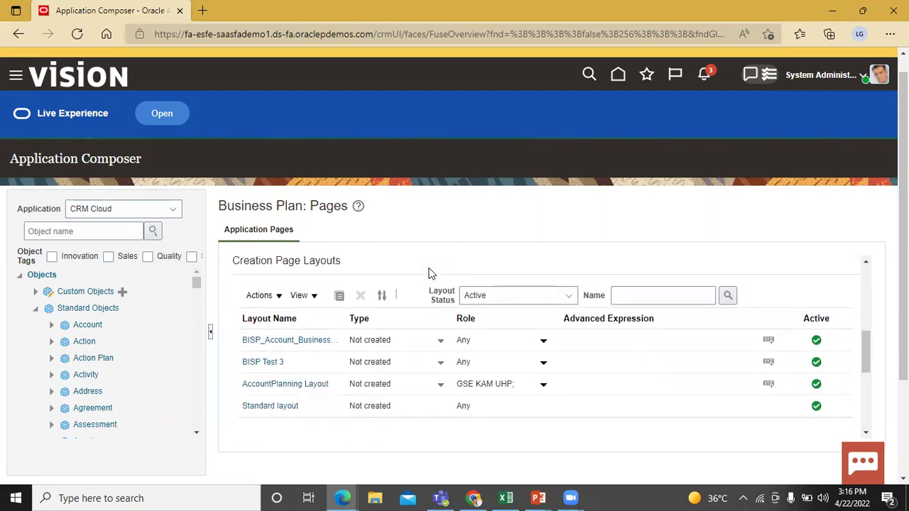
{"action": "scroll", "coordinate": [428, 274], "scroll_direction": "up", "scroll_amount": 1}
{"action": "scroll", "coordinate": [429, 274], "scroll_direction": "up", "scroll_amount": 1}
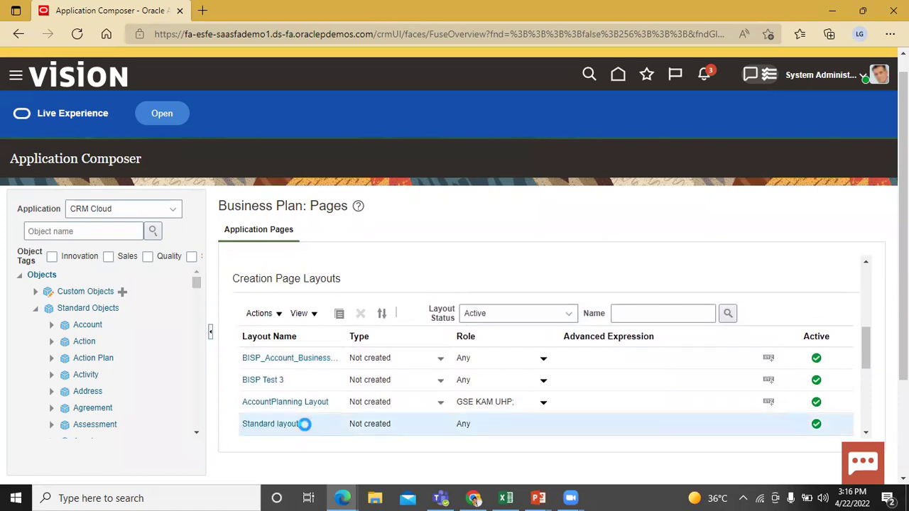
{"action": "left_click", "coordinate": [341, 314]}
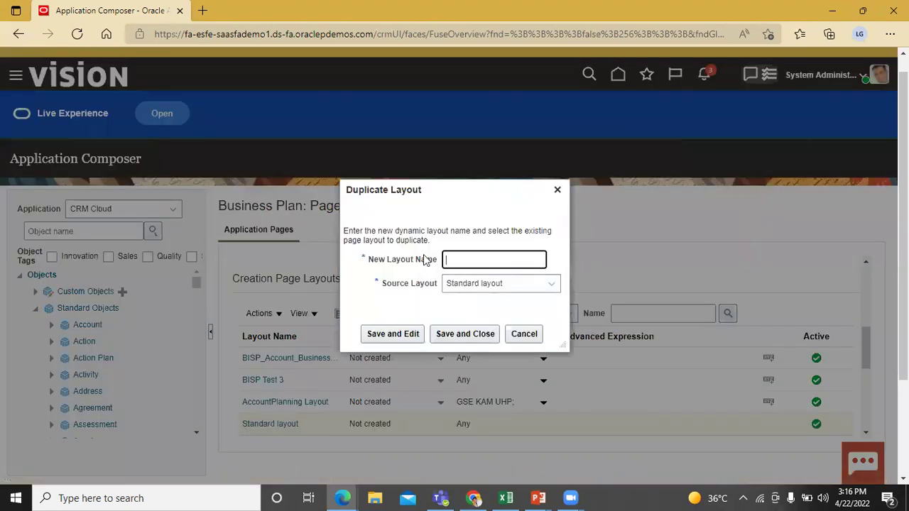
{"action": "type", "text": "BISP_"}
{"action": "type", "text": "Accpo"}
{"action": "key", "text": "BackSpace"}
{"action": "key", "text": "BackSpace"}
{"action": "type", "text": "ount_Business_Plans_2"}
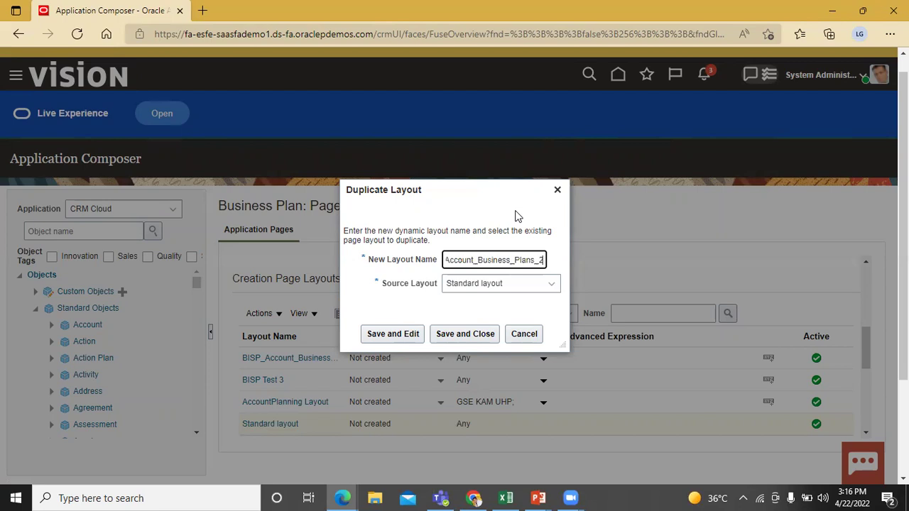
{"action": "left_click", "coordinate": [394, 334]}
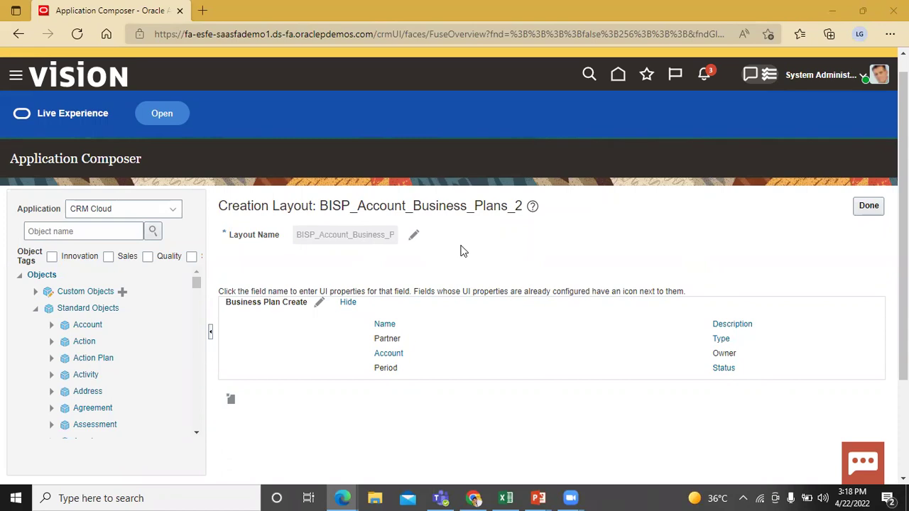
Step: Add the Class field to the Business Plan Create form, save it, and finish editing the creation layout
{"action": "left_click", "coordinate": [319, 303]}
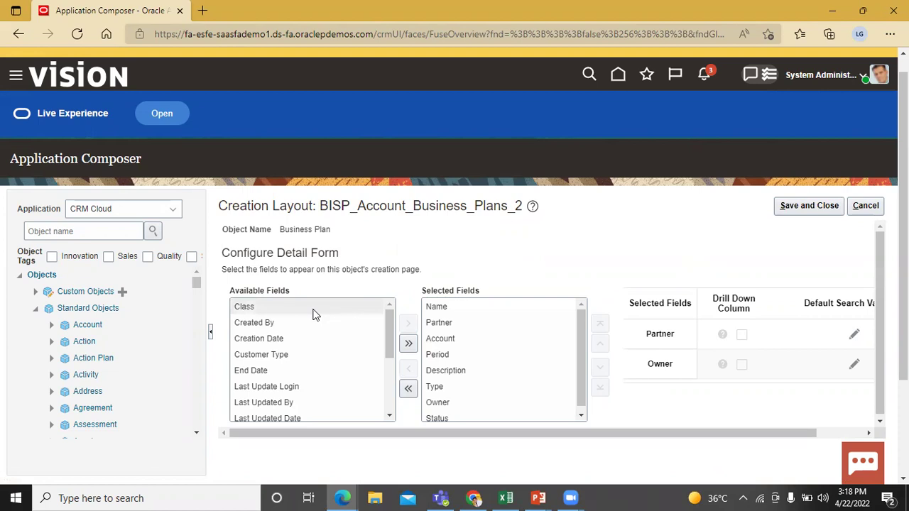
{"action": "left_click", "coordinate": [316, 315]}
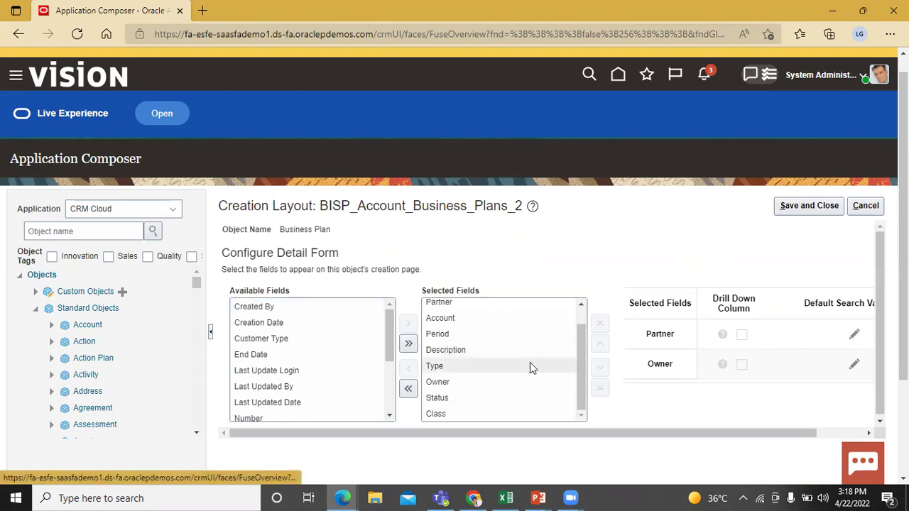
{"action": "left_click", "coordinate": [810, 210]}
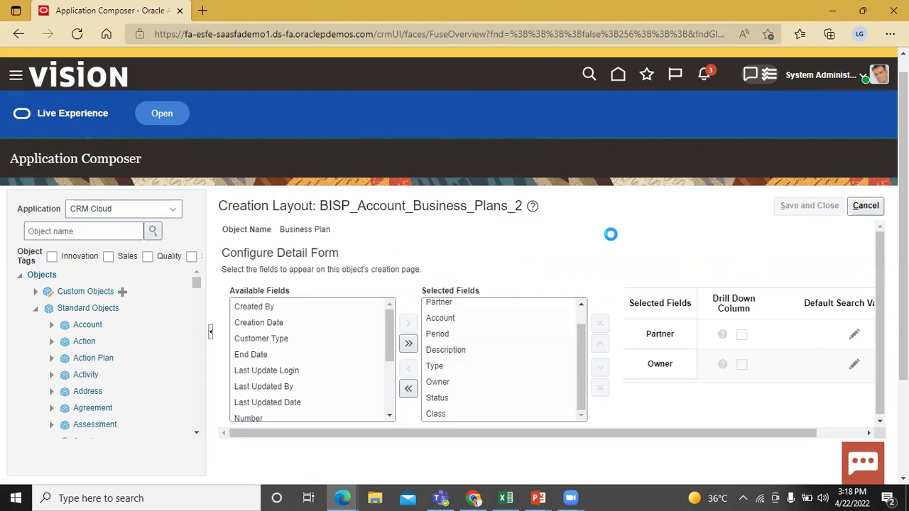
{"action": "left_click", "coordinate": [867, 206]}
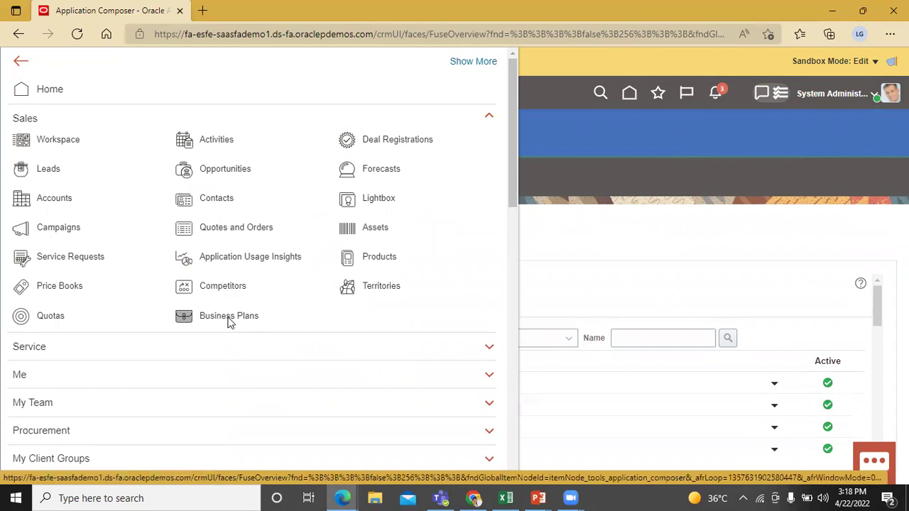
Step: Open a new business plan form from the Sales Business Plans list, examine the Class choices, and cancel the form
{"action": "left_click", "coordinate": [228, 317]}
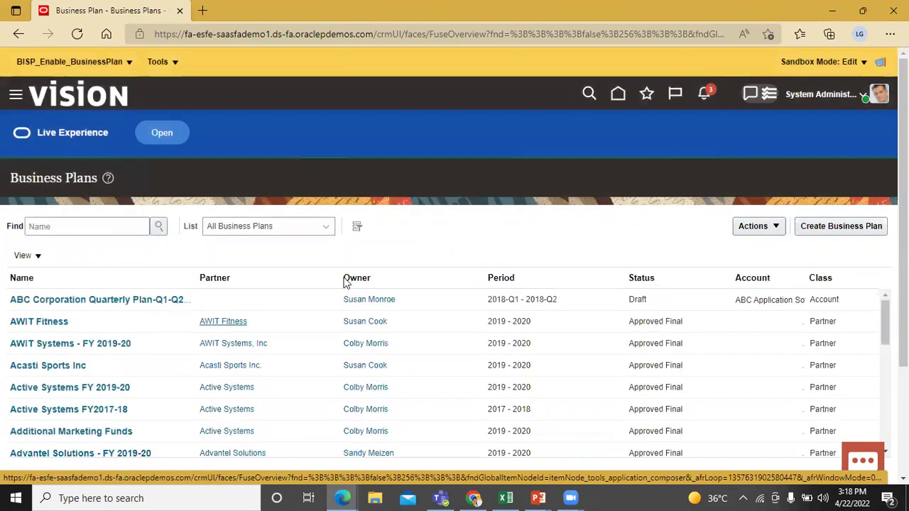
{"action": "left_click", "coordinate": [836, 227]}
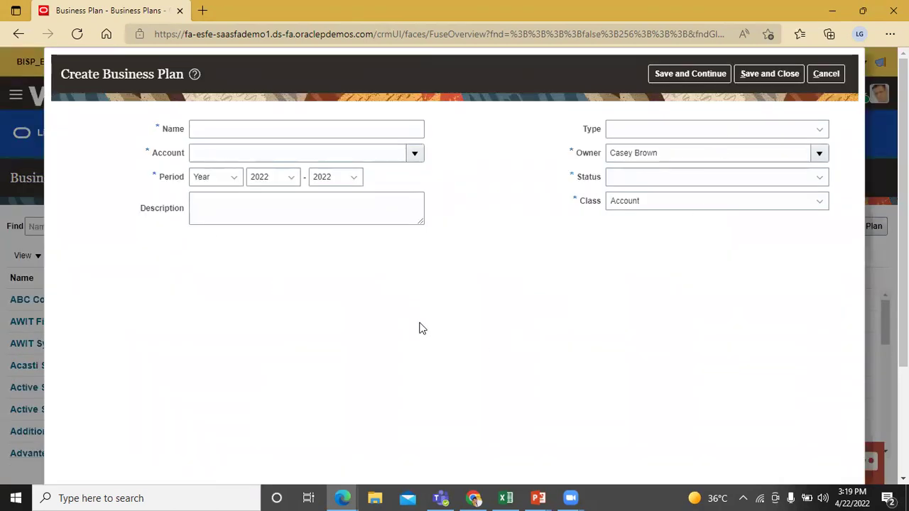
{"action": "left_click_drag", "start_coordinate": [572, 206], "coordinate": [644, 203]}
{"action": "left_click_drag", "start_coordinate": [744, 211], "coordinate": [722, 228]}
{"action": "left_click", "coordinate": [722, 228]}
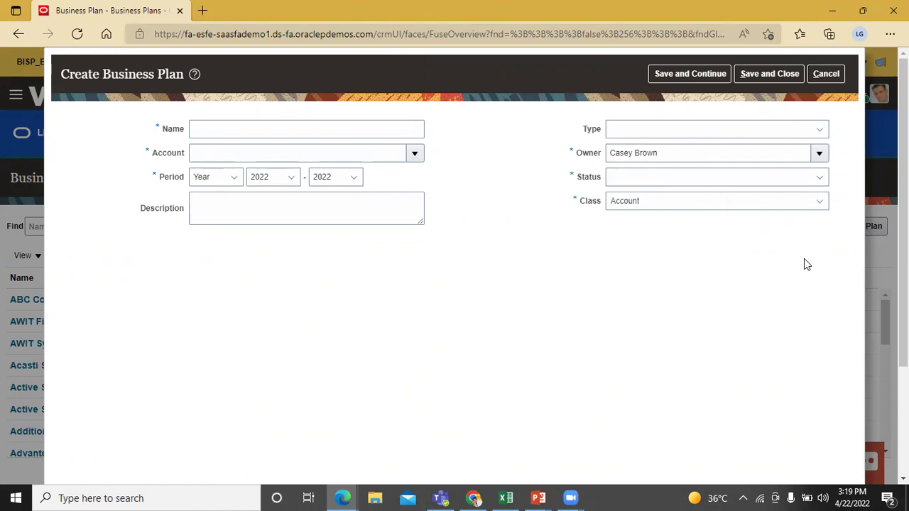
{"action": "left_click", "coordinate": [820, 204]}
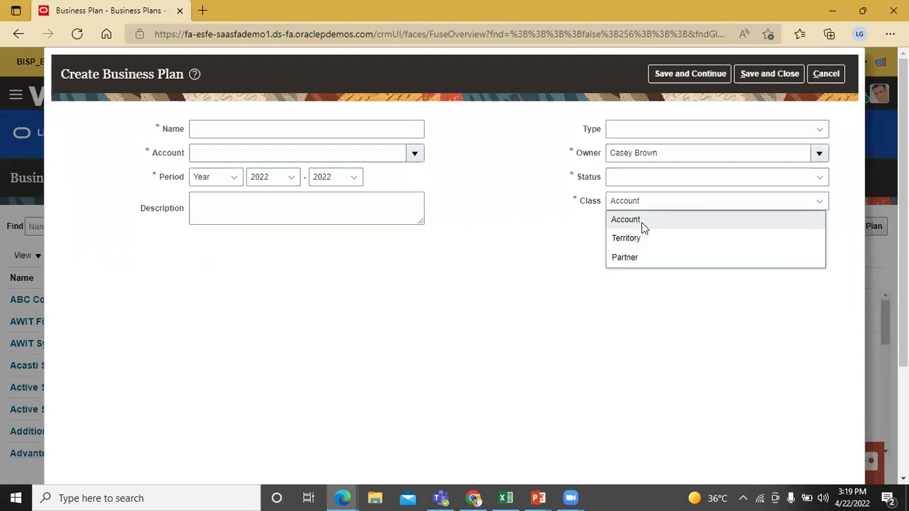
{"action": "left_click", "coordinate": [555, 247]}
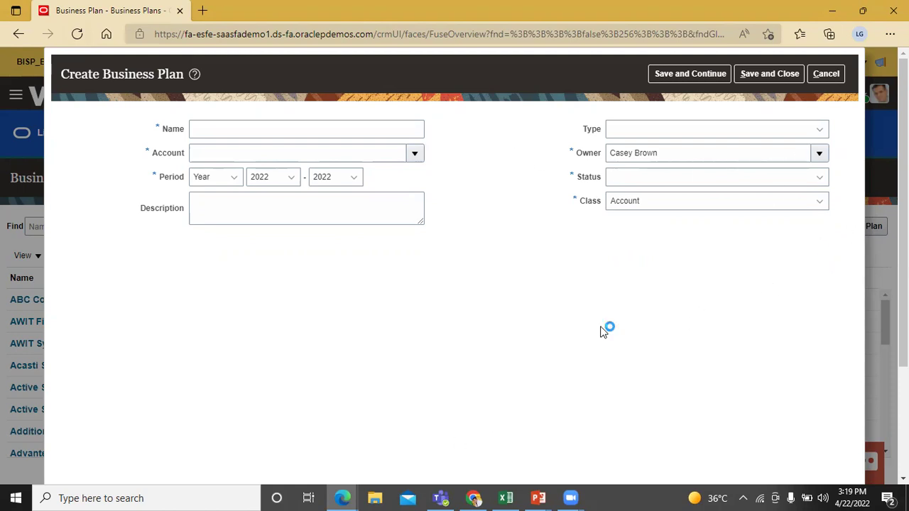
{"action": "left_click", "coordinate": [761, 203]}
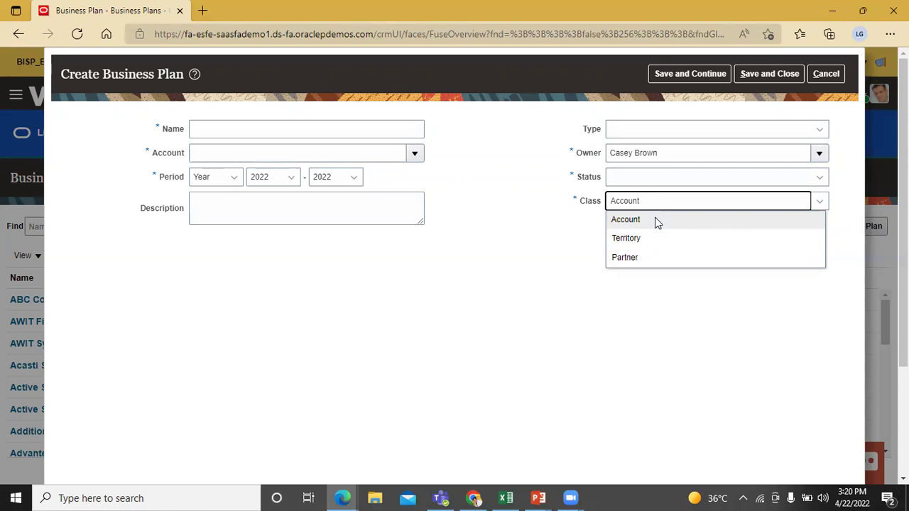
{"action": "left_click", "coordinate": [636, 289]}
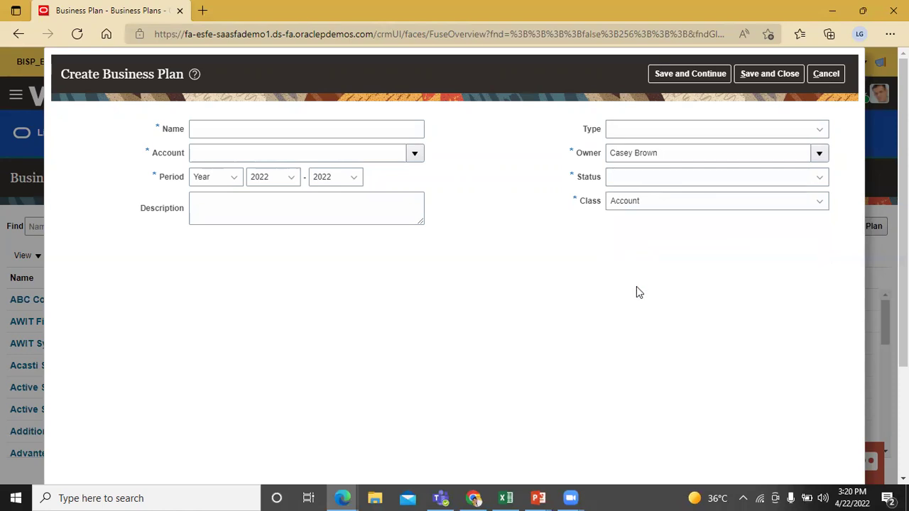
{"action": "left_click", "coordinate": [820, 204]}
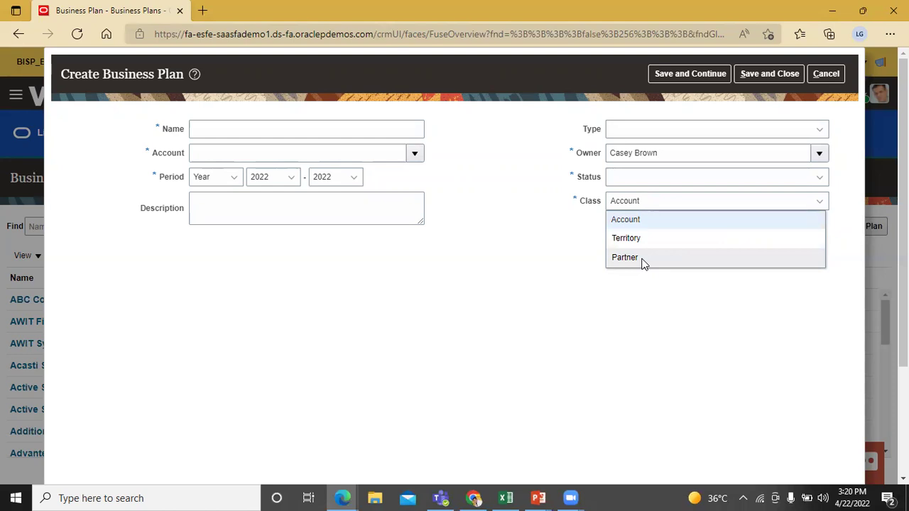
{"action": "left_click", "coordinate": [583, 260]}
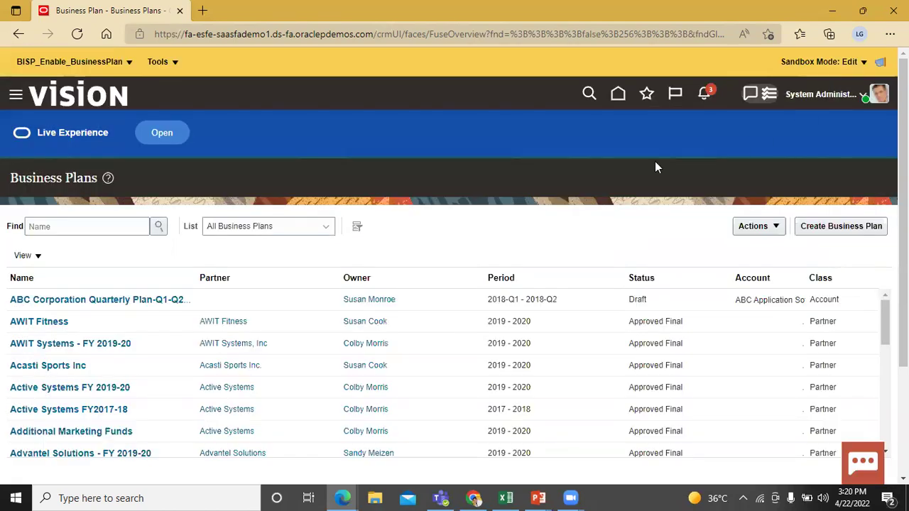
Step: Publish the BISP_Enable_BusinessPlan sandbox and close its details once publishing has finished
{"action": "left_click", "coordinate": [56, 62]}
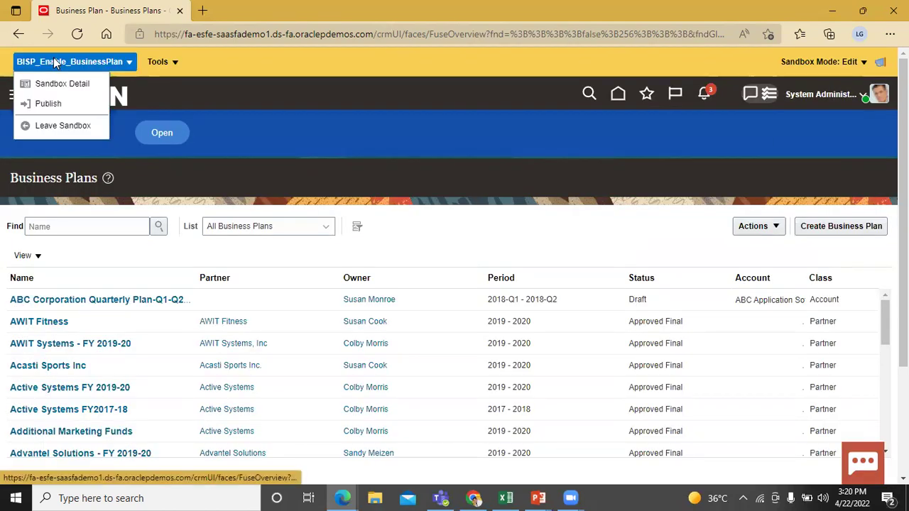
{"action": "left_click", "coordinate": [51, 103]}
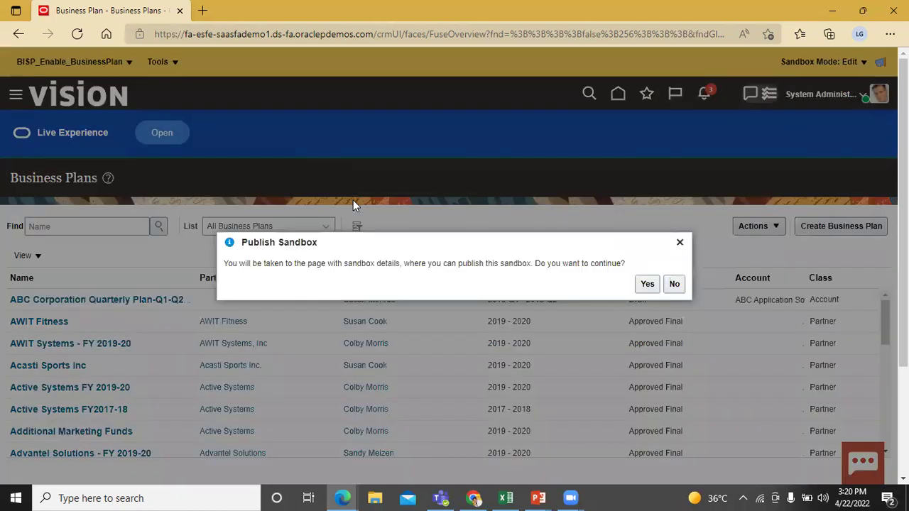
{"action": "left_click", "coordinate": [641, 287]}
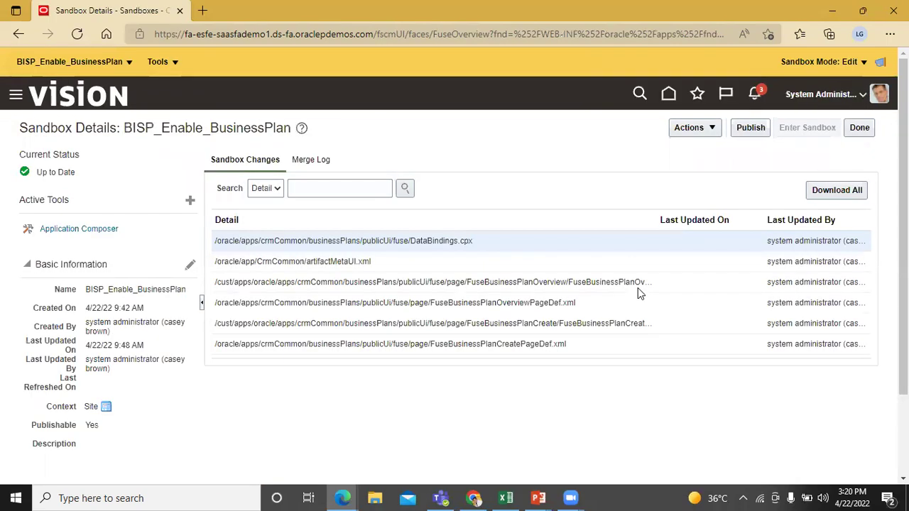
{"action": "left_click", "coordinate": [756, 129]}
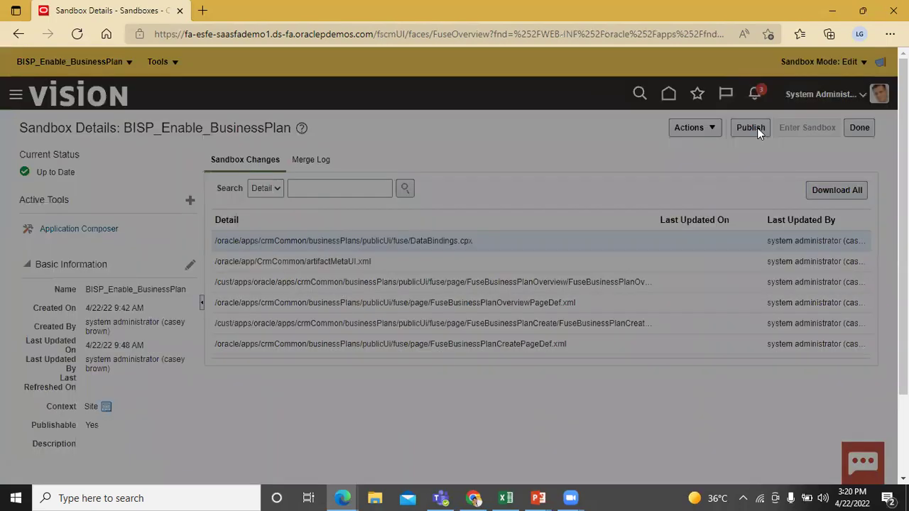
{"action": "left_click", "coordinate": [648, 289]}
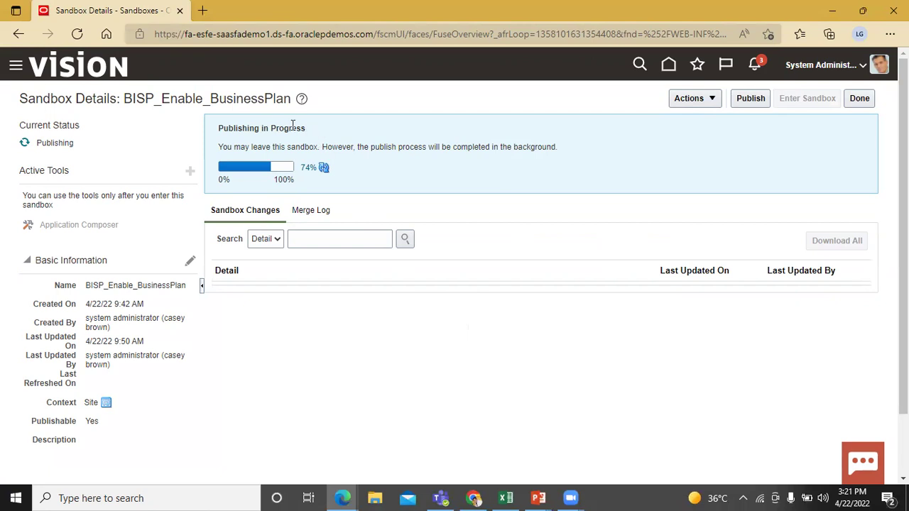
{"action": "left_click_drag", "start_coordinate": [218, 131], "coordinate": [288, 133]}
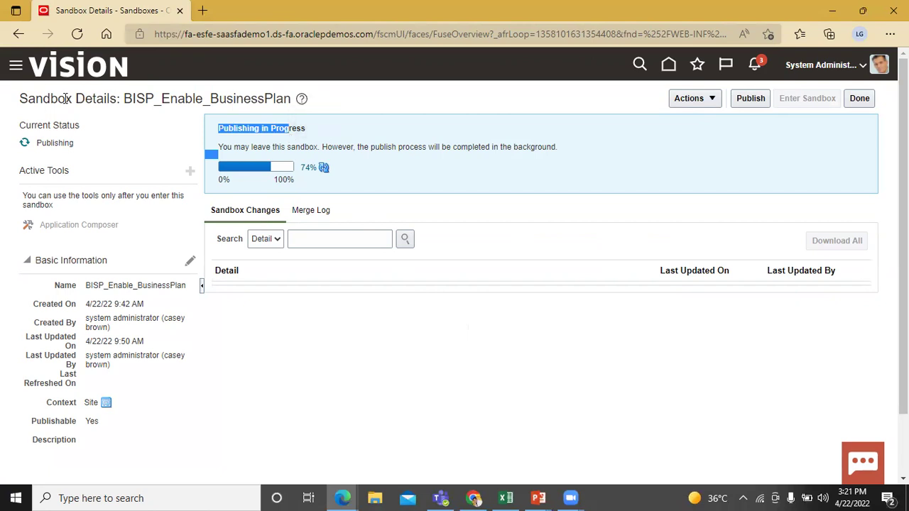
{"action": "left_click", "coordinate": [122, 147]}
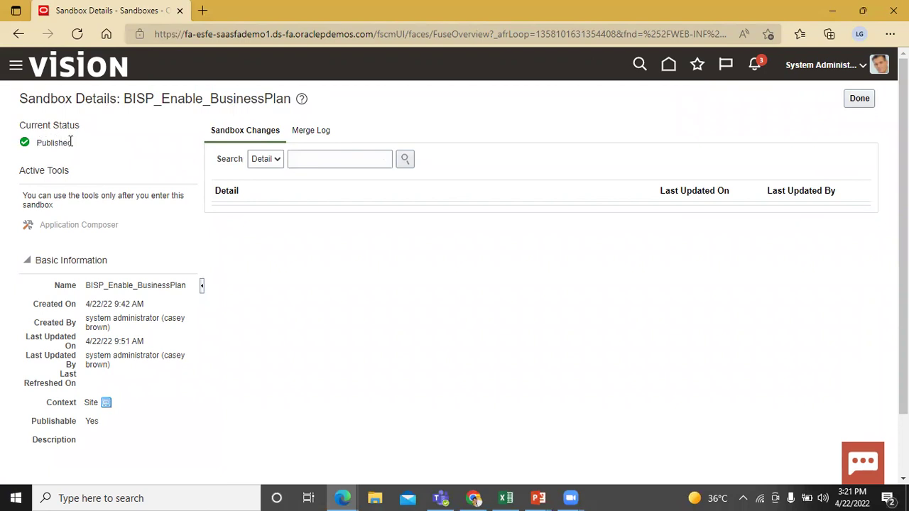
{"action": "left_click", "coordinate": [849, 97]}
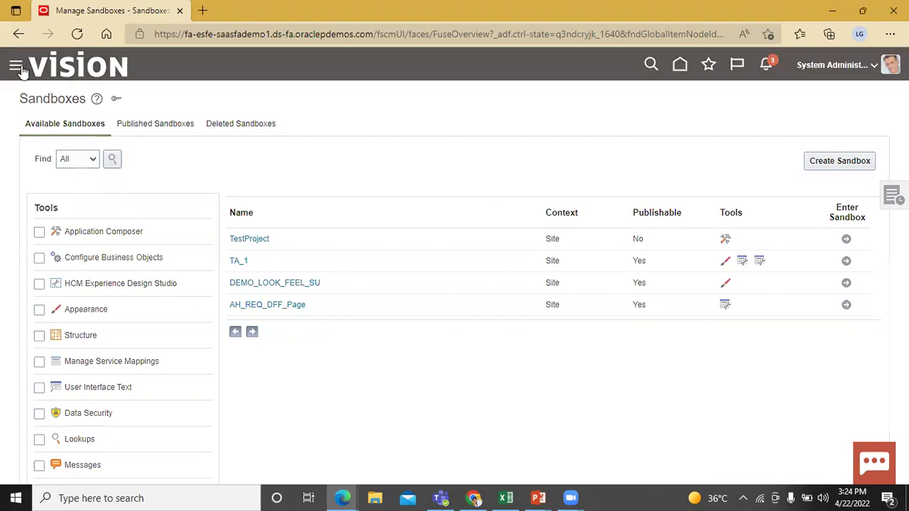
Step: Open the Sales Business Plans list outside the sandbox and start creating a new business plan
{"action": "left_click", "coordinate": [16, 67]}
{"action": "left_click", "coordinate": [100, 123]}
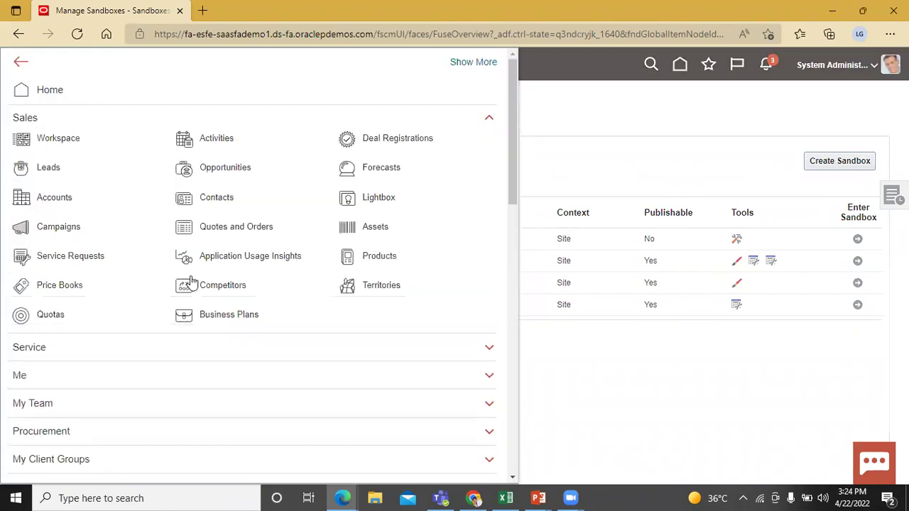
{"action": "left_click", "coordinate": [233, 318]}
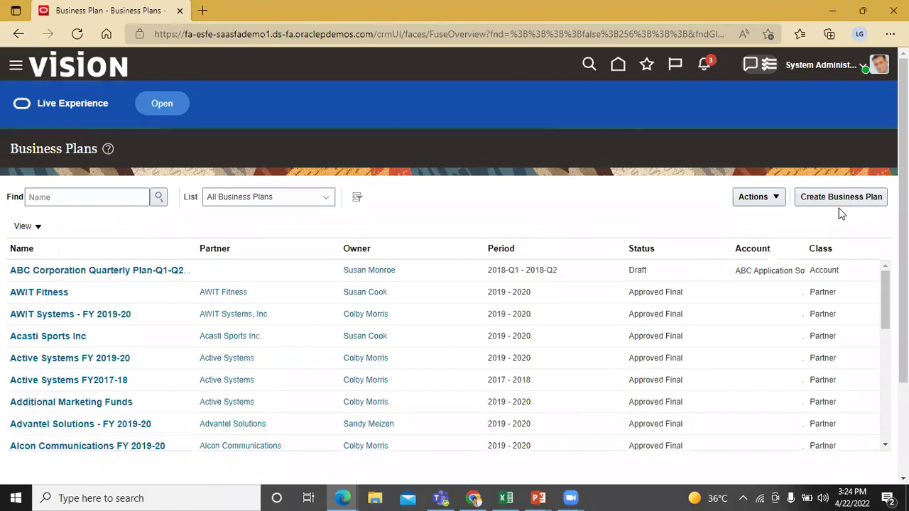
{"action": "left_click", "coordinate": [843, 203]}
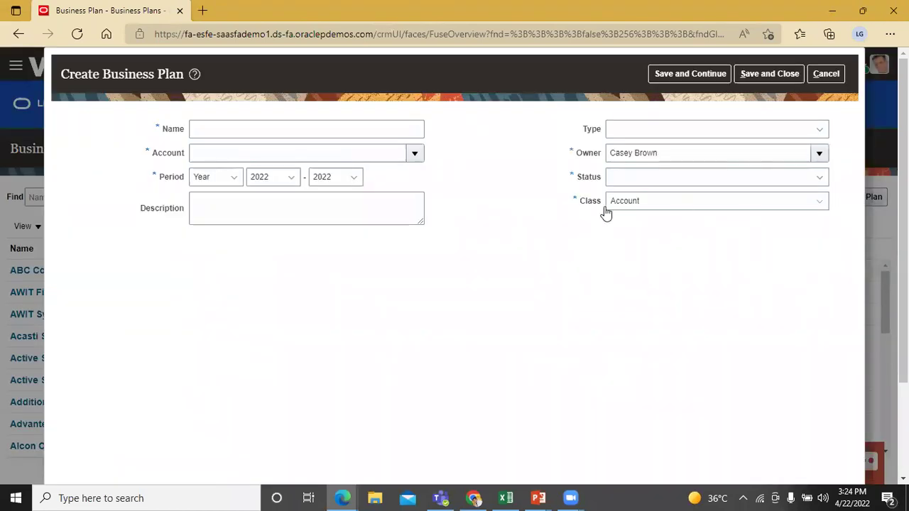
Step: Examine the Class choices in the new business plan form and close the form without saving
{"action": "left_click", "coordinate": [820, 203]}
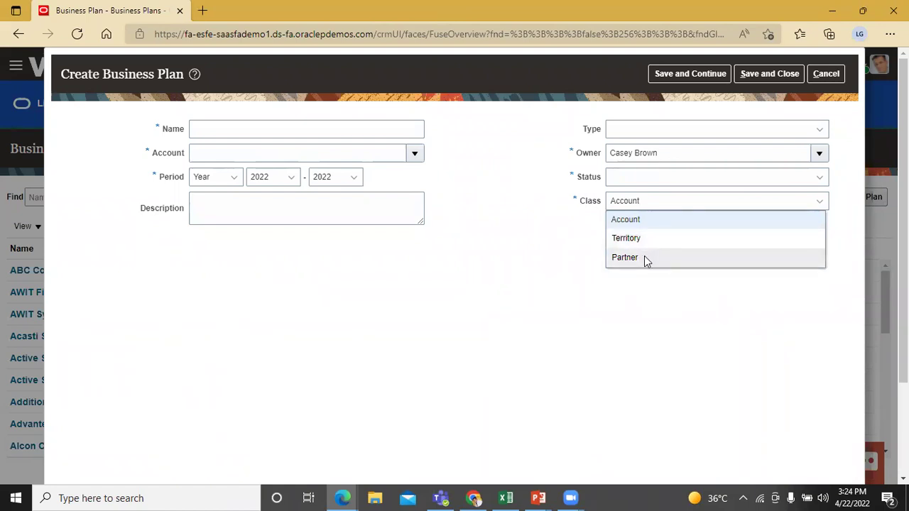
{"action": "left_click", "coordinate": [508, 279]}
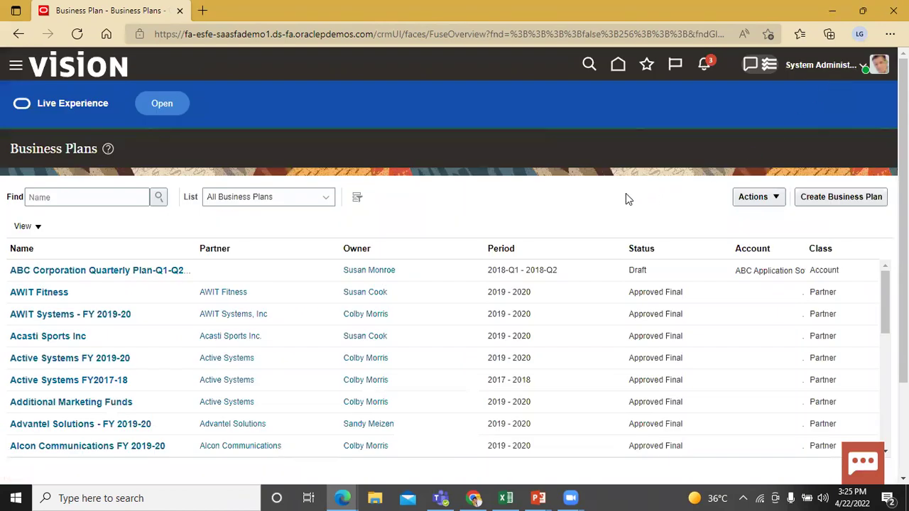
Step: Go to Setup and Maintenance and switch the setup offering to Sales
{"action": "left_click", "coordinate": [820, 66]}
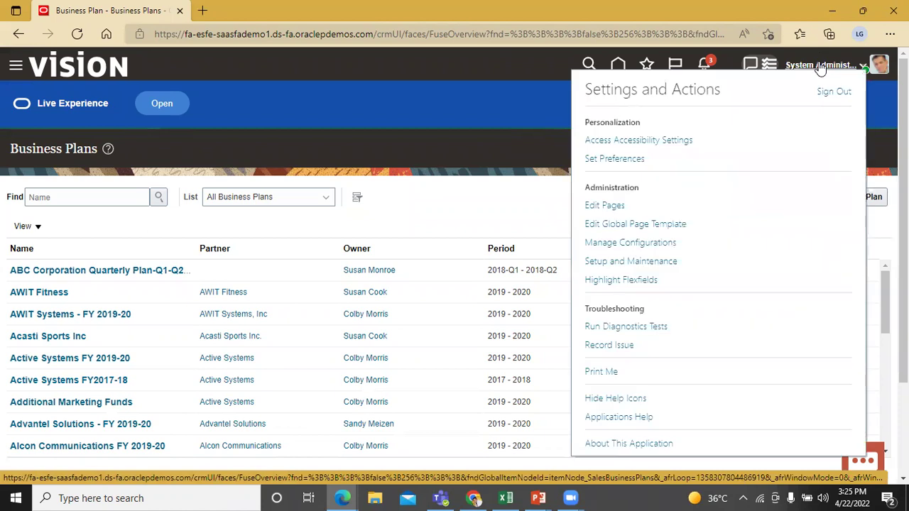
{"action": "left_click", "coordinate": [636, 261]}
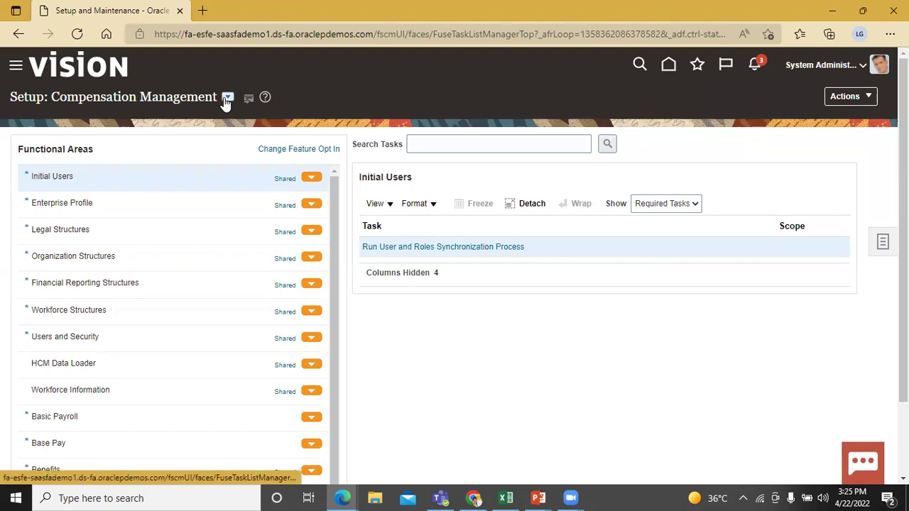
{"action": "left_click", "coordinate": [227, 98]}
{"action": "scroll", "coordinate": [304, 201], "scroll_direction": "down", "scroll_amount": 2}
{"action": "scroll", "coordinate": [303, 201], "scroll_direction": "down", "scroll_amount": 5}
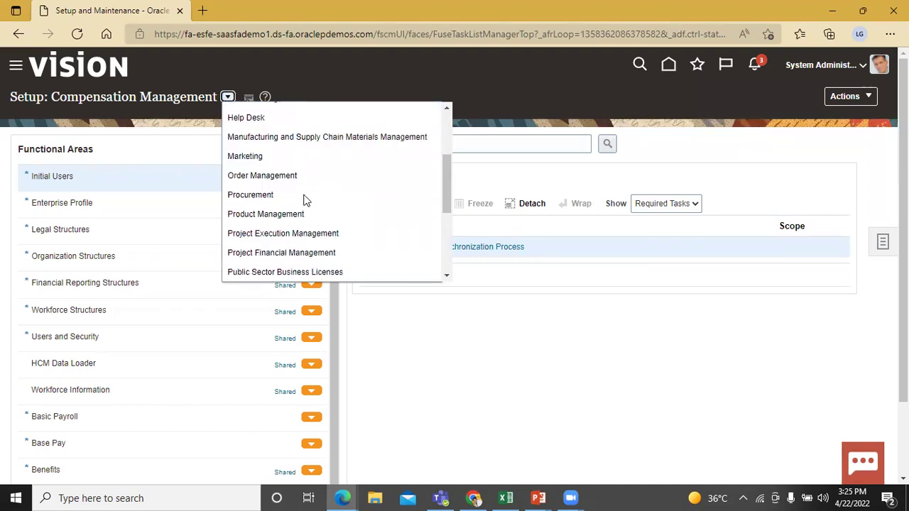
{"action": "left_click", "coordinate": [287, 234]}
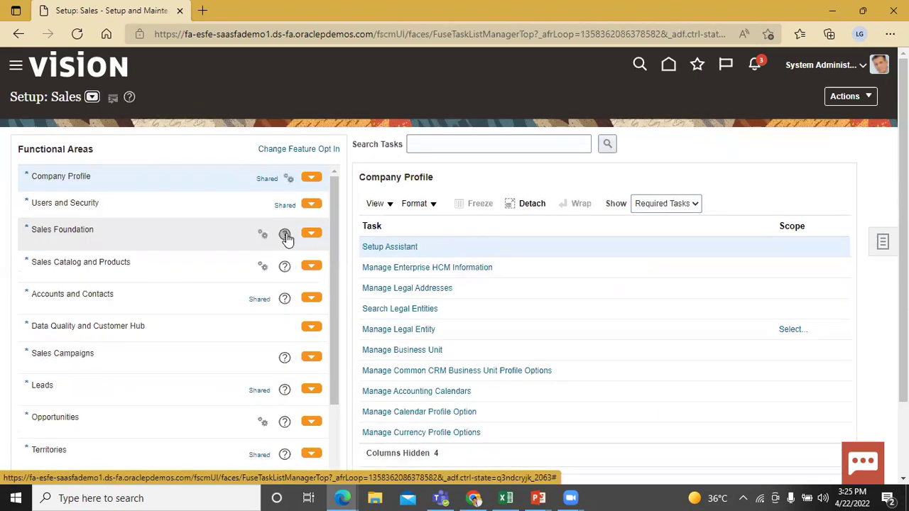
Step: Open the Manage Business Plan Classes task in the Business Plans functional area
{"action": "scroll", "coordinate": [203, 272], "scroll_direction": "down", "scroll_amount": 5}
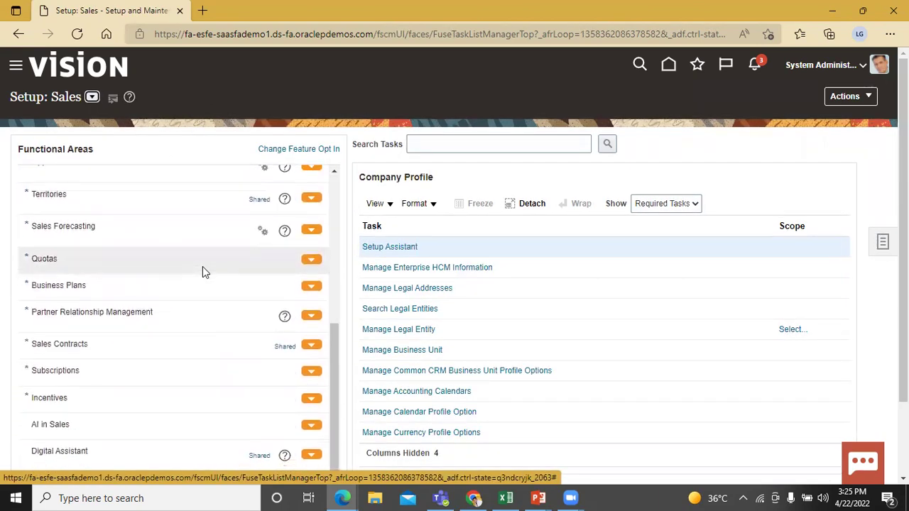
{"action": "left_click", "coordinate": [61, 287]}
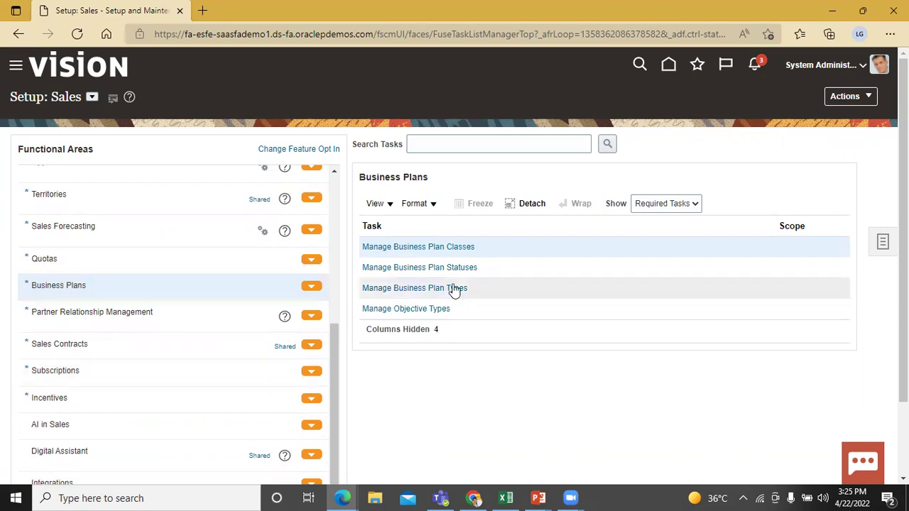
{"action": "left_click", "coordinate": [416, 248]}
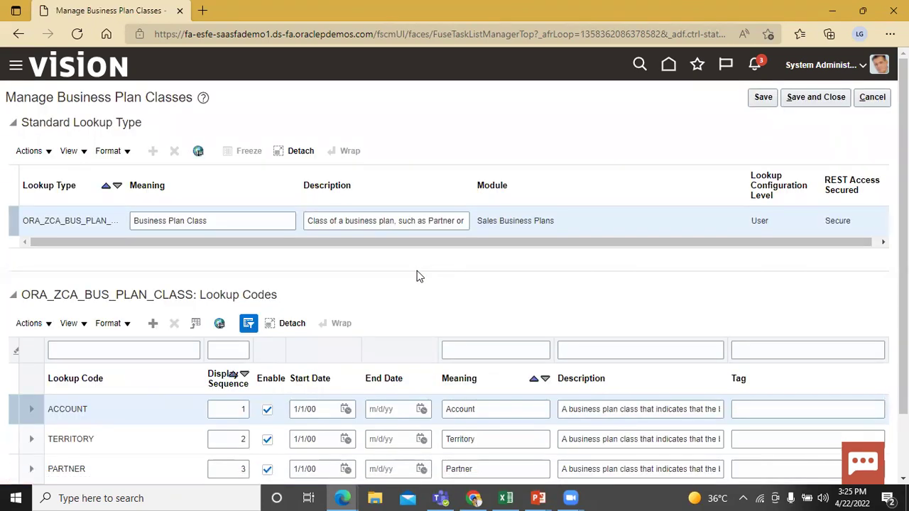
Step: Disable the TERRITORY and PARTNER lookup codes of ORA_ZCA_BUS_PLAN_CLASS, then save and close the business plan classes
{"action": "scroll", "coordinate": [418, 275], "scroll_direction": "down", "scroll_amount": 2}
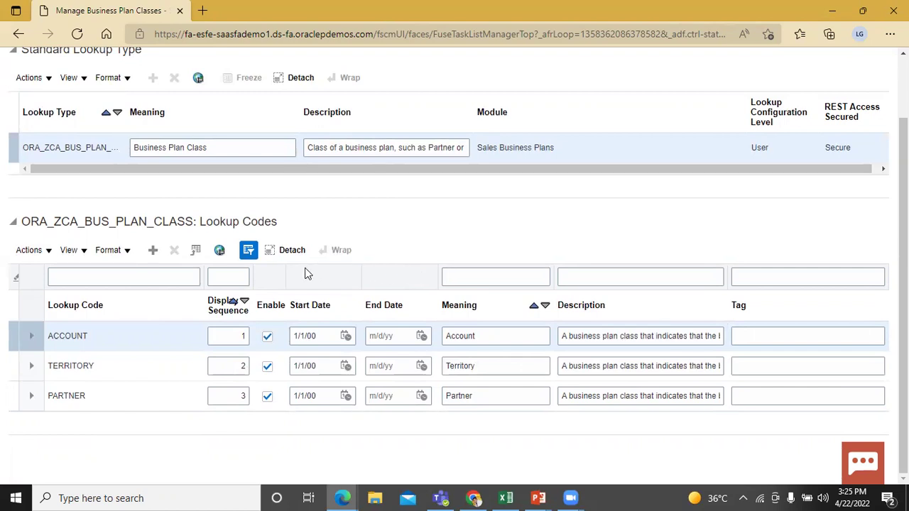
{"action": "left_click", "coordinate": [267, 367]}
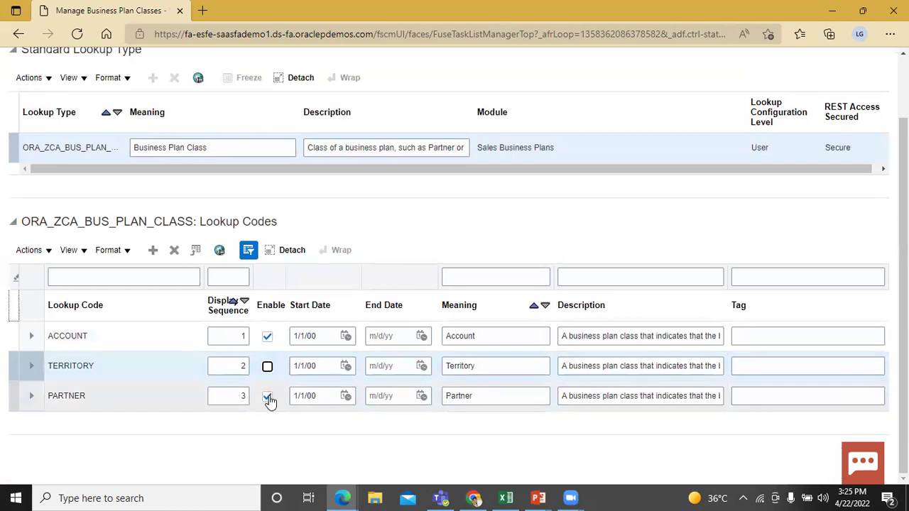
{"action": "left_click", "coordinate": [268, 397]}
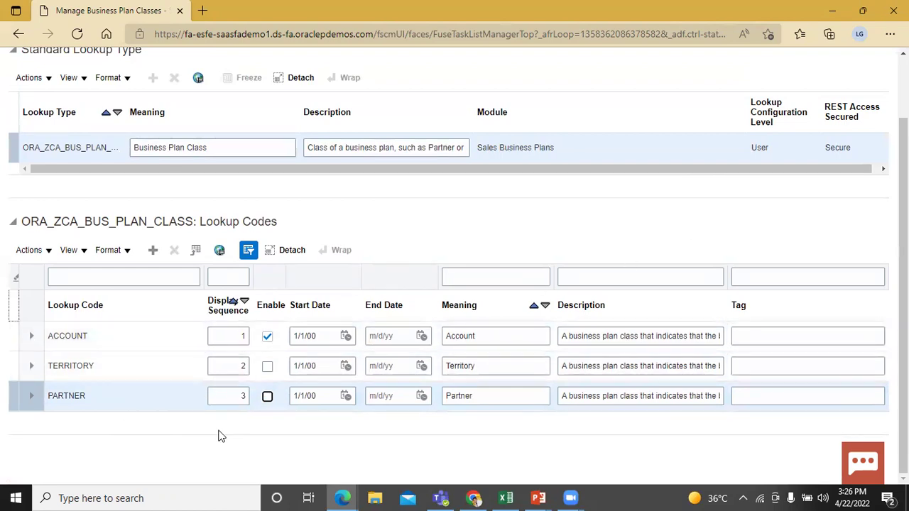
{"action": "scroll", "coordinate": [555, 200], "scroll_direction": "up", "scroll_amount": 2}
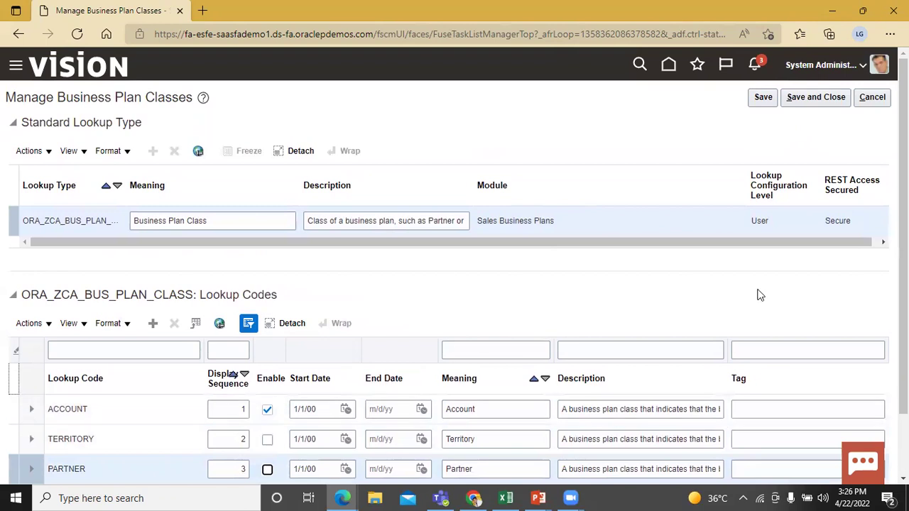
{"action": "left_click", "coordinate": [817, 99]}
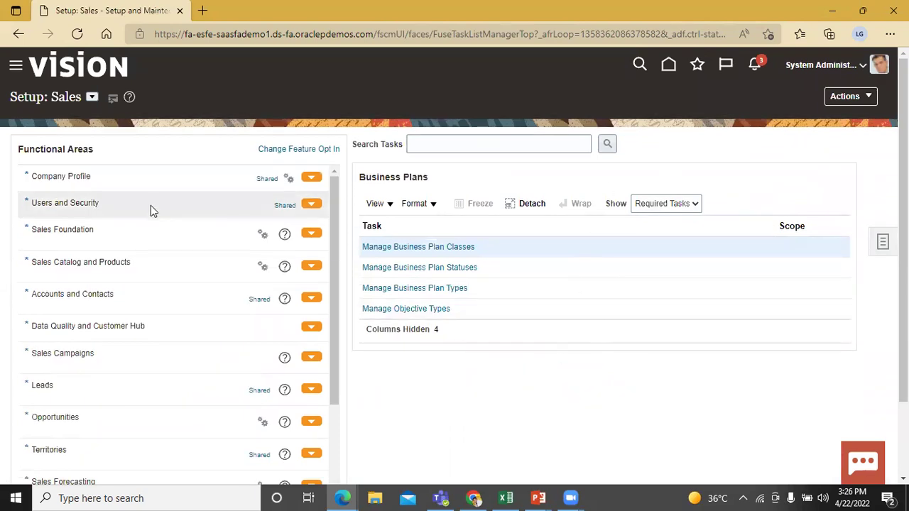
Step: Start a new business plan from the Sales Business Plans list and examine which Class choices are offered
{"action": "left_click", "coordinate": [15, 66]}
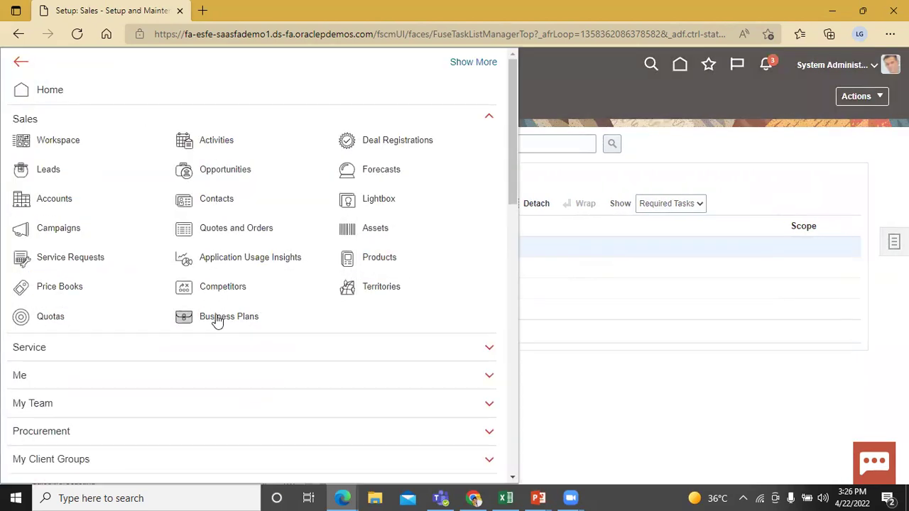
{"action": "left_click", "coordinate": [286, 312]}
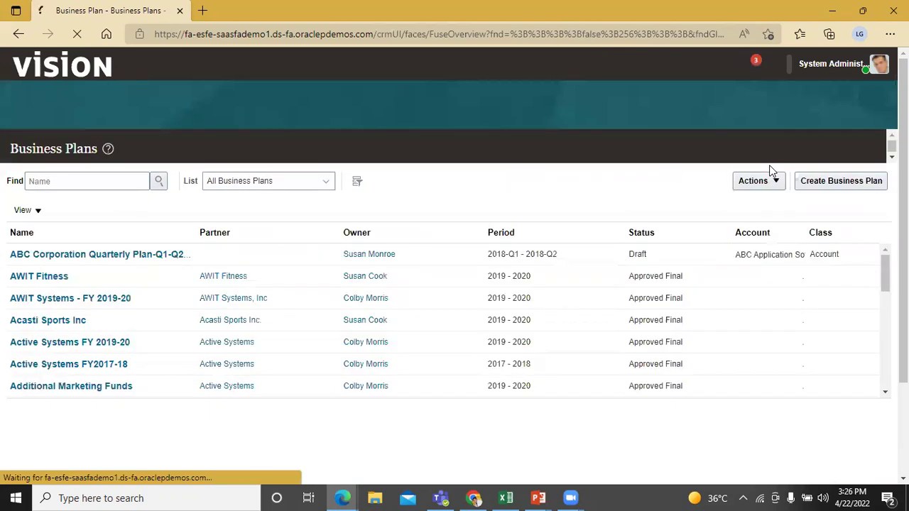
{"action": "left_click", "coordinate": [840, 200]}
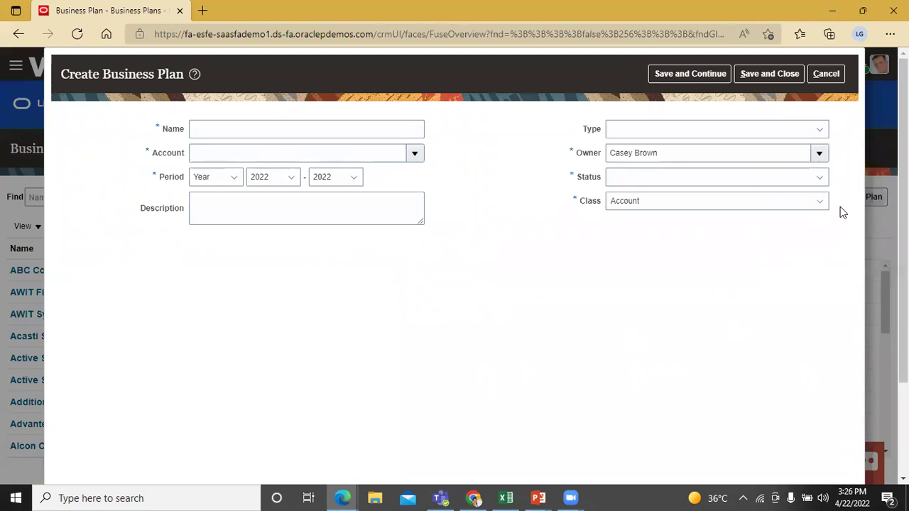
{"action": "left_click", "coordinate": [824, 205]}
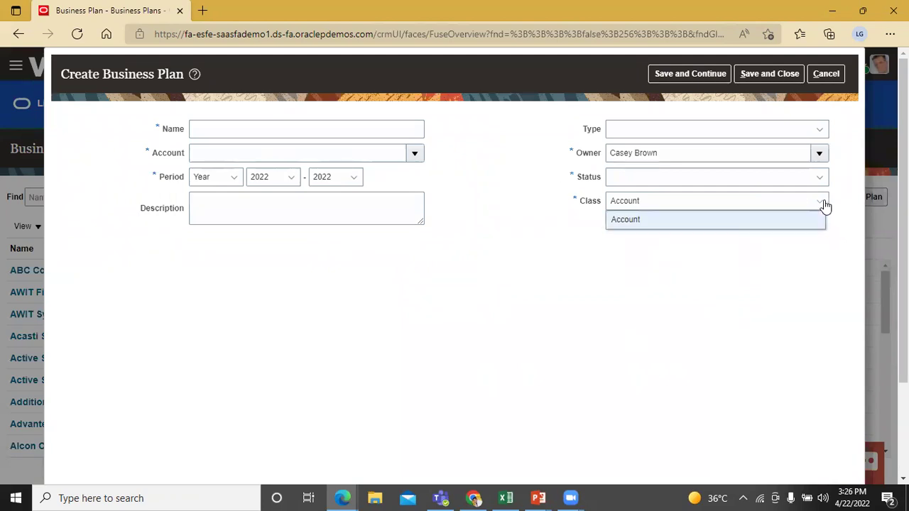